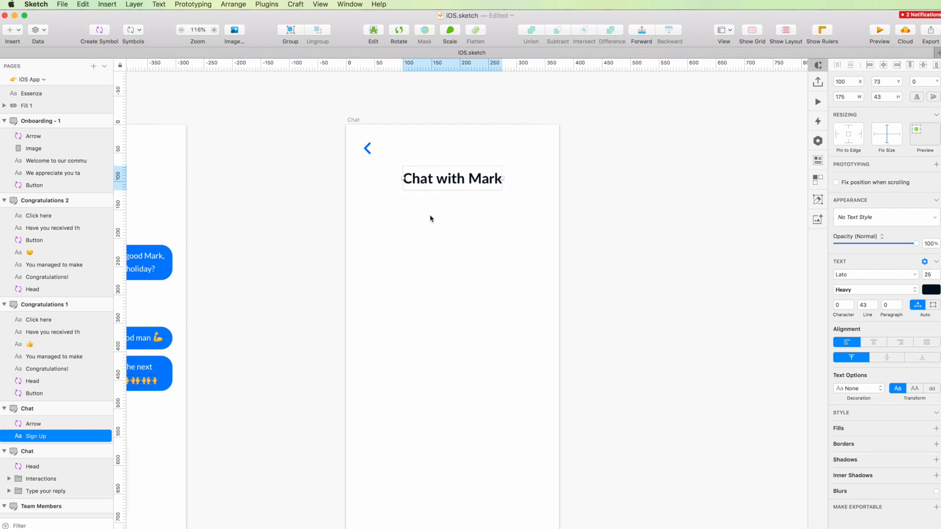
# Step: Replace the Chat with Mark heading text with "The Headline" and centre it horizontally on the artboard
pyautogui.press('Return')
pyautogui.write('The Headline')
pyautogui.press('Escape')
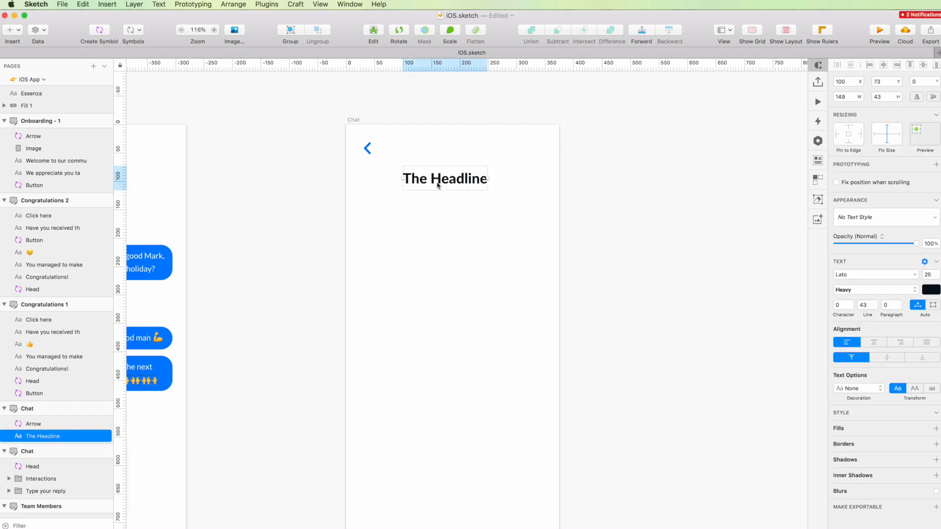
pyautogui.press('super+alt+h')
pyautogui.click(446, 219)
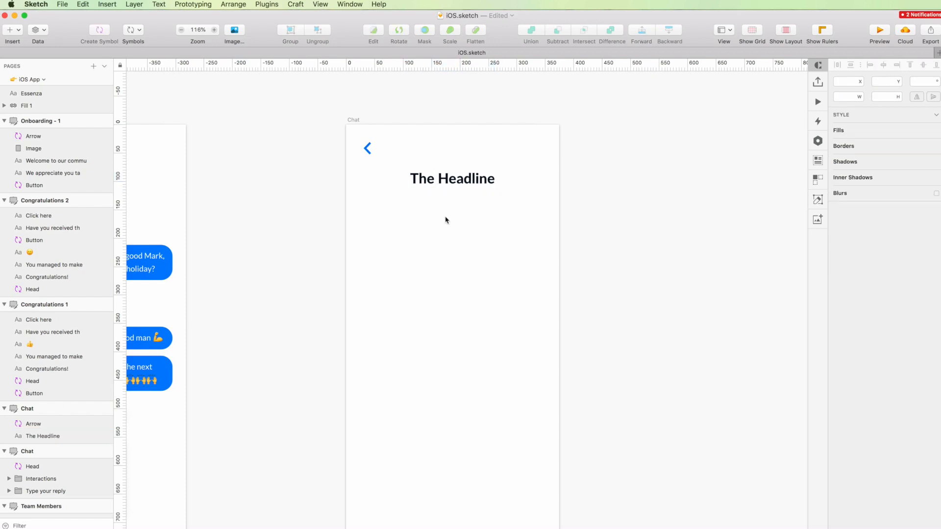
# Step: Detach the blue back arrow from its symbol and scale it down slightly from its left side
pyautogui.scroll(2, 446, 220)
pyautogui.click(372, 173)
pyautogui.press('super+alt+b')
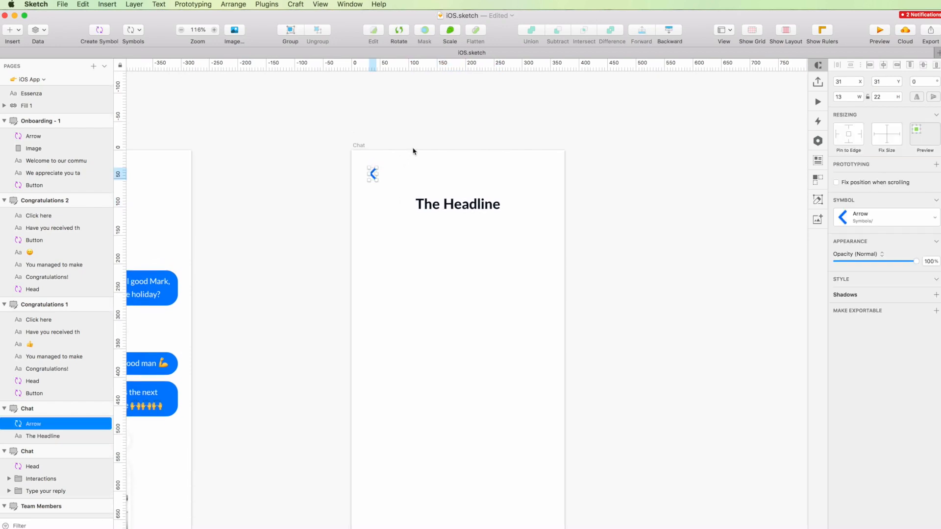
pyautogui.press('super+shift+g')
pyautogui.press('super+k')
pyautogui.click(369, 135)
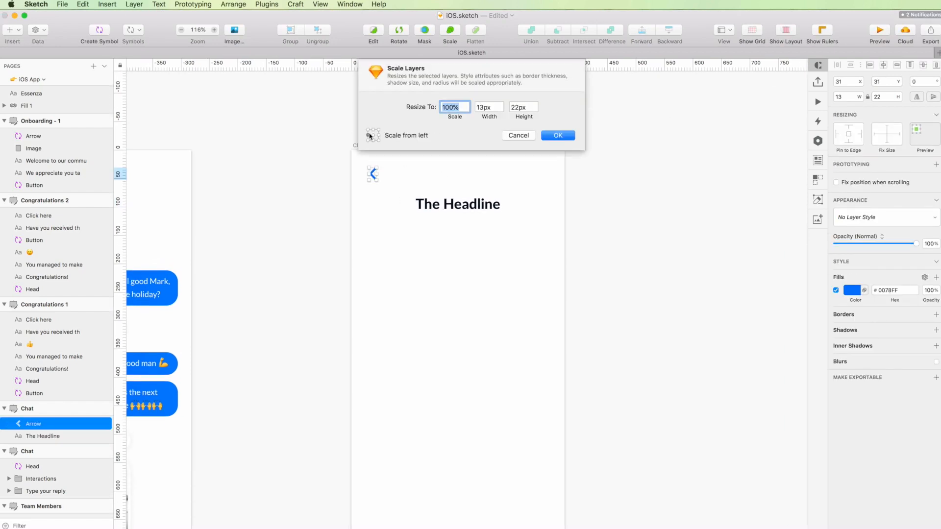
pyautogui.press('Return')
# Step: Move The Headline text up closer to the back arrow, to Y 58
pyautogui.click(487, 208)
pyautogui.hotkey('shift', 'Up')
pyautogui.hotkey('shift', 'Up')
pyautogui.hotkey('shift', 'Up')
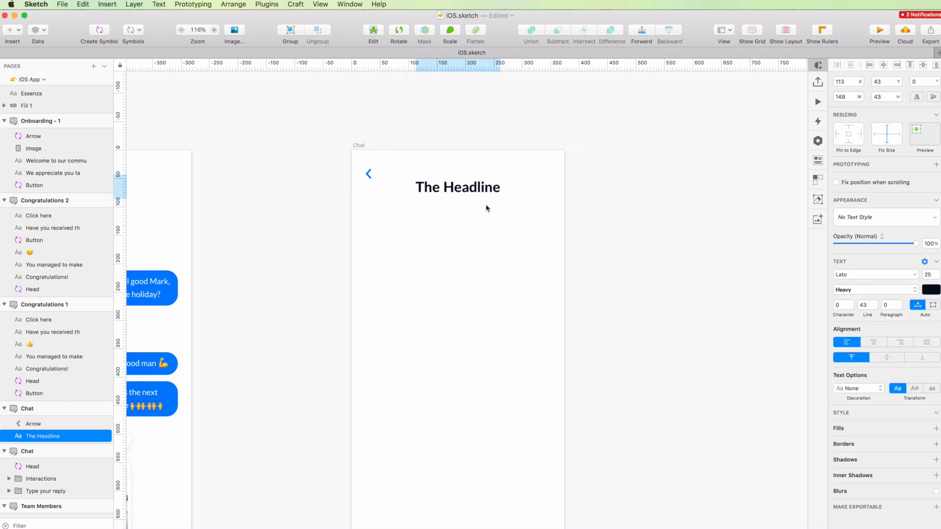
pyautogui.scroll(1, 486, 208)
# Step: Copy a message's text from the neighbouring chat artboard and paste it near the back arrow on the new artboard
pyautogui.scroll(4, 374, 234)
pyautogui.hscroll(-6, 392, 230)
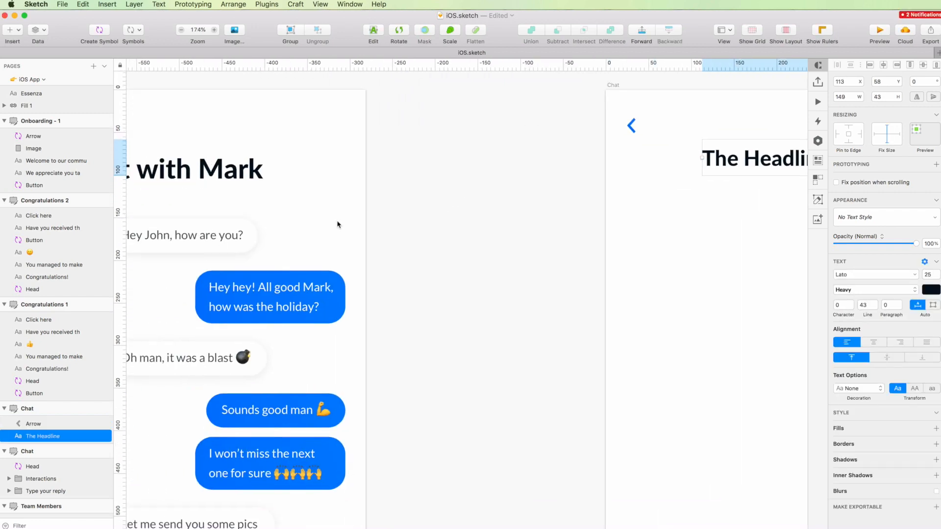
pyautogui.keyDown('super'); pyautogui.click(226, 235); pyautogui.keyUp('super')
pyautogui.press('super+c')
pyautogui.hscroll(6, 397, 233)
pyautogui.click(319, 208)
pyautogui.press('super+v')
pyautogui.moveTo(442, 360); pyautogui.dragTo(406, 252)
# Step: Change the pasted text to "Go Back" and give it the arrow's blue colour, placed directly beside the arrow
pyautogui.doubleClick(406, 252)
pyautogui.write('Go Back')
pyautogui.press('Escape')
pyautogui.hotkey('ctrl', 'c')
pyautogui.click(337, 248)
# Step: Set the Go Back label's font weight to Bold
pyautogui.click(875, 289)
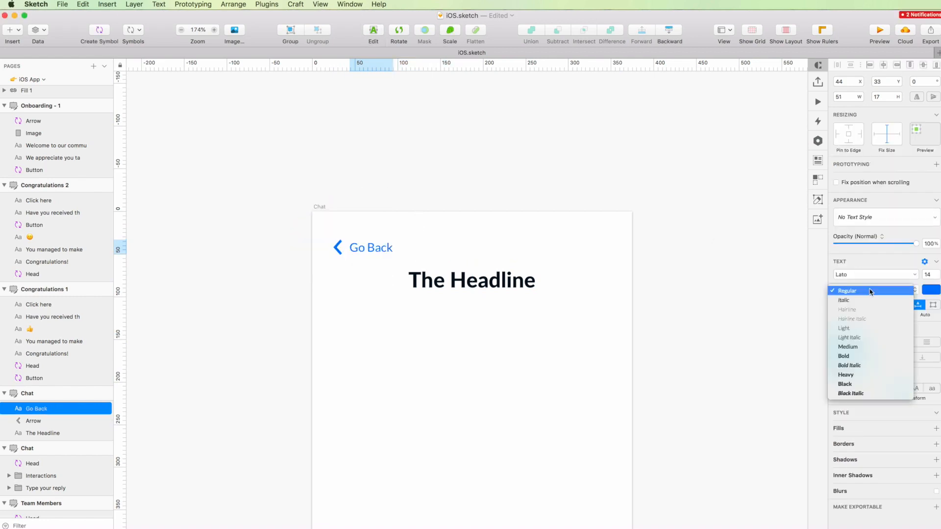
pyautogui.click(852, 356)
pyautogui.click(875, 290)
pyautogui.click(875, 289)
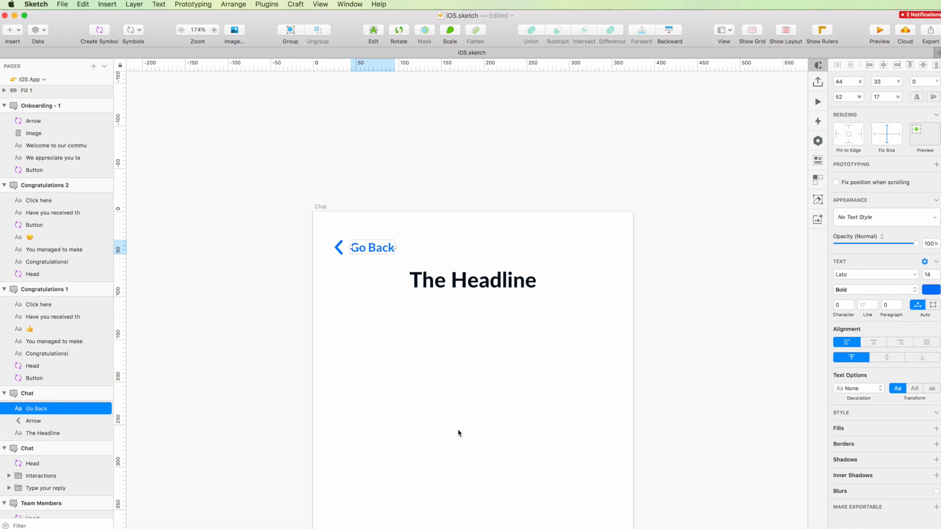
pyautogui.click(494, 459)
pyautogui.hscroll(1, 383, 393)
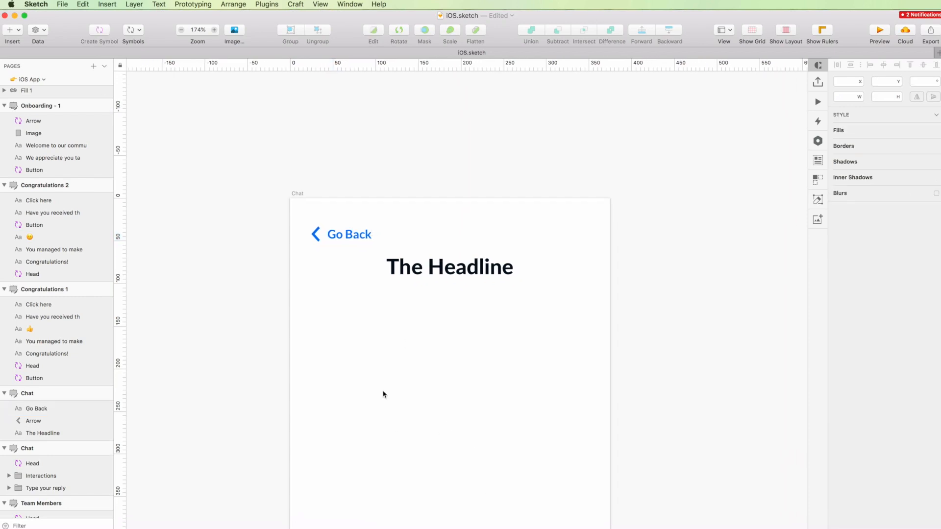
pyautogui.scroll(-3, 384, 394)
pyautogui.click(431, 257)
pyautogui.scroll(-1, 366, 254)
pyautogui.click(366, 254)
pyautogui.hscroll(-3, 367, 254)
pyautogui.hscroll(3, 466, 276)
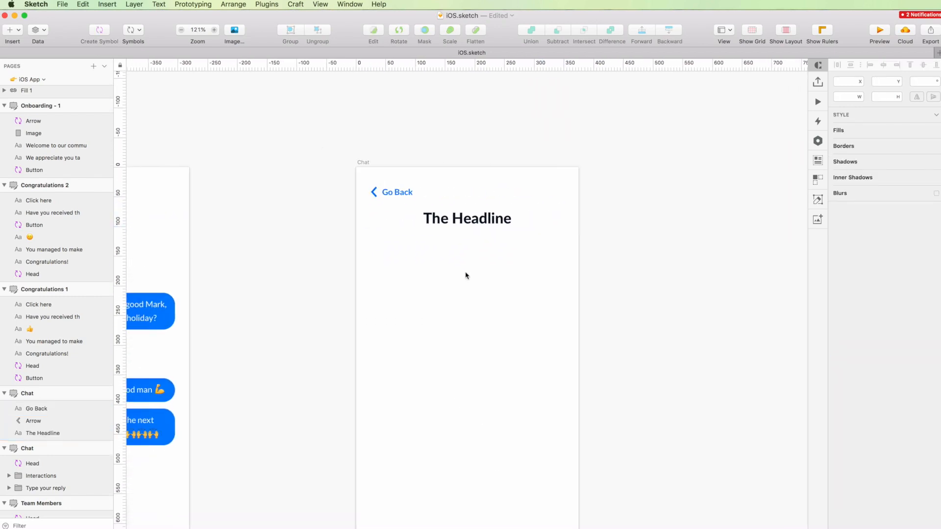
# Step: Copy the Continue button from another artboard and place it below The Headline on the new artboard
pyautogui.scroll(-2, 487, 323)
pyautogui.hscroll(-6, 486, 321)
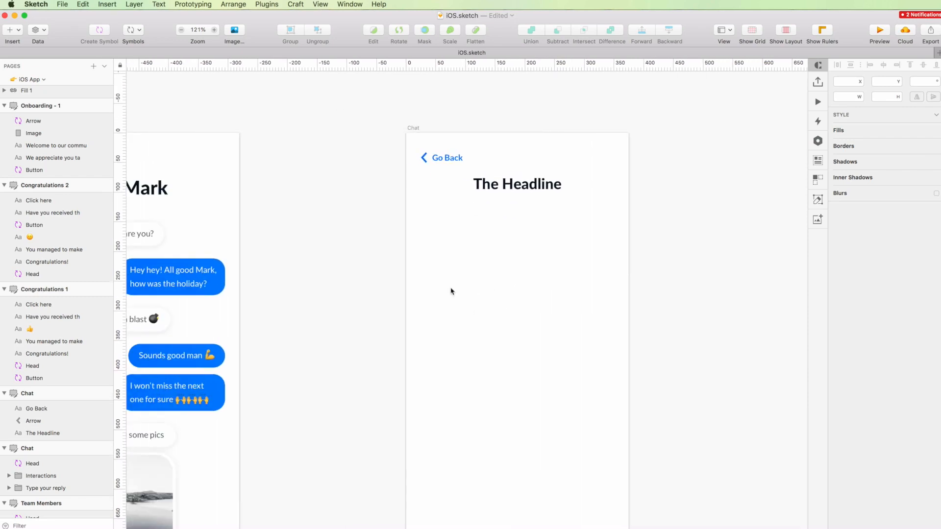
pyautogui.hscroll(-3, 358, 279)
pyautogui.click(437, 476)
pyautogui.press('super+c')
pyautogui.hscroll(10, 437, 363)
pyautogui.click(572, 117)
pyautogui.hscroll(3, 572, 117)
pyautogui.press('super+v')
pyautogui.moveTo(537, 517); pyautogui.dragTo(539, 242)
# Step: Copy the THE COMPANY label from the Head / H + S symbol and paste it onto the new Chat artboard
pyautogui.hscroll(-10, 212, 176)
pyautogui.doubleClick(697, 153)
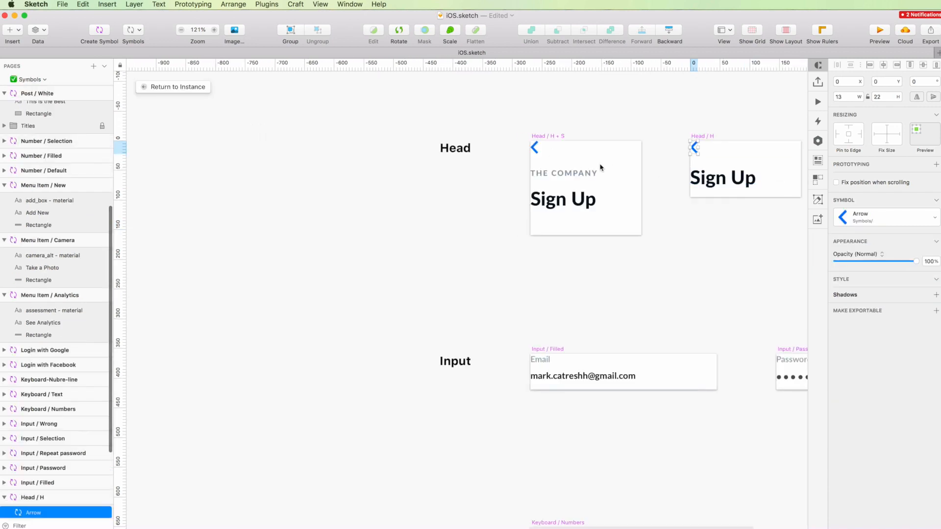
pyautogui.click(591, 173)
pyautogui.click(33, 80)
pyautogui.click(33, 82)
pyautogui.hscroll(5, 447, 190)
pyautogui.click(464, 184)
pyautogui.press('super+v')
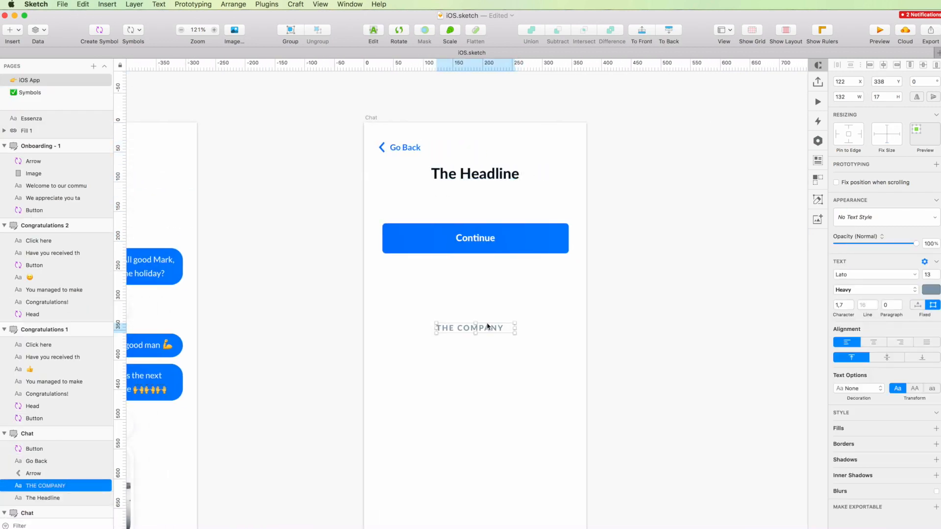
# Step: Place the label under the heading as centre-aligned "THIS IS THE SUB HEADLINE", widen it to about 213 px and centre it on the artboard
pyautogui.doubleClick(484, 198)
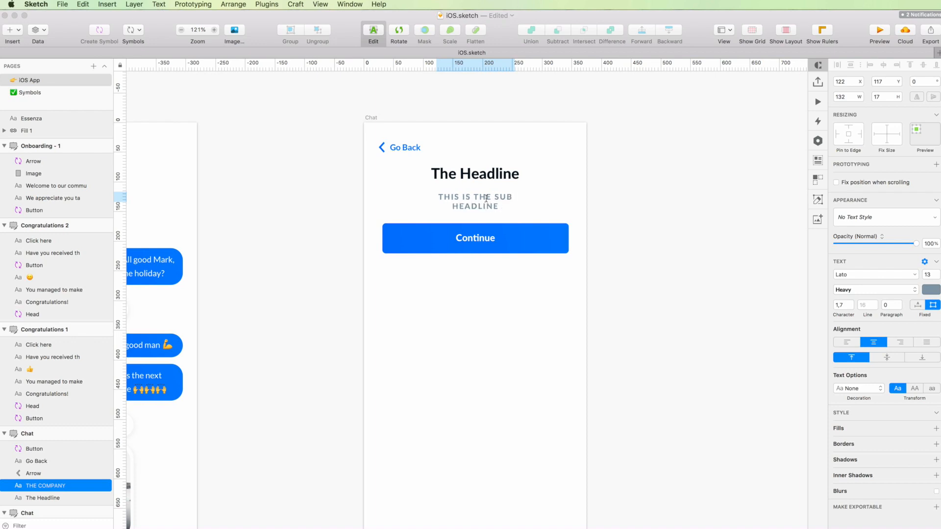
pyautogui.click(544, 200)
pyautogui.click(505, 197)
pyautogui.moveTo(514, 197); pyautogui.dragTo(563, 197)
pyautogui.press('ctrl+super+h')
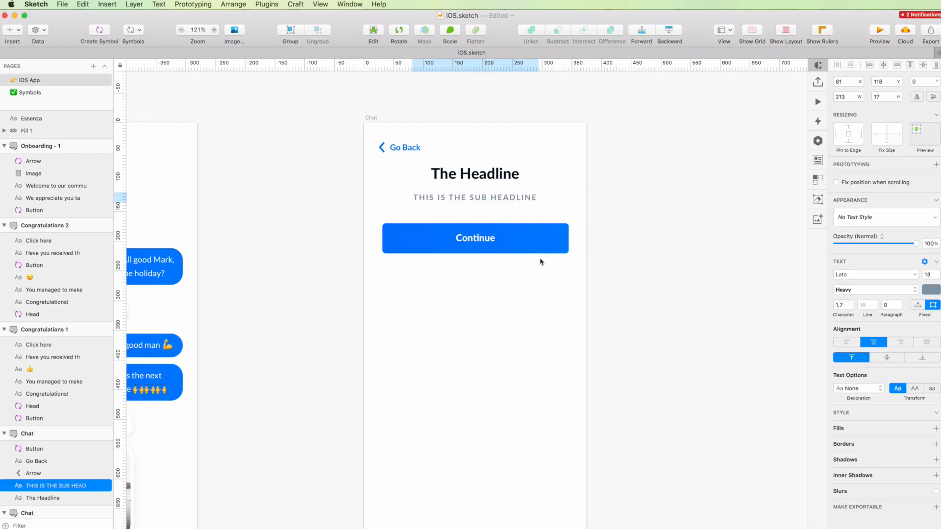
# Step: Detach the Continue button from its symbol and shrink its blue rectangle to about 128 × 43 px
pyautogui.click(520, 235)
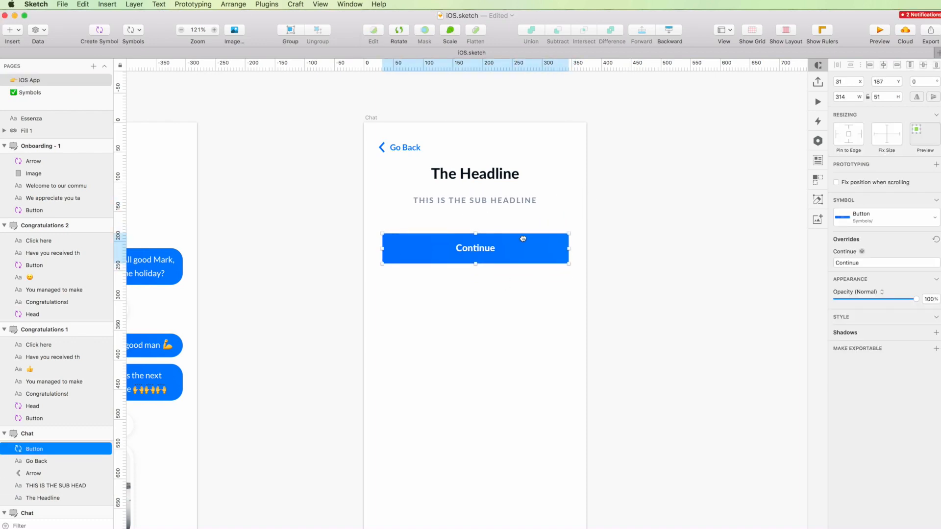
pyautogui.doubleClick(532, 229)
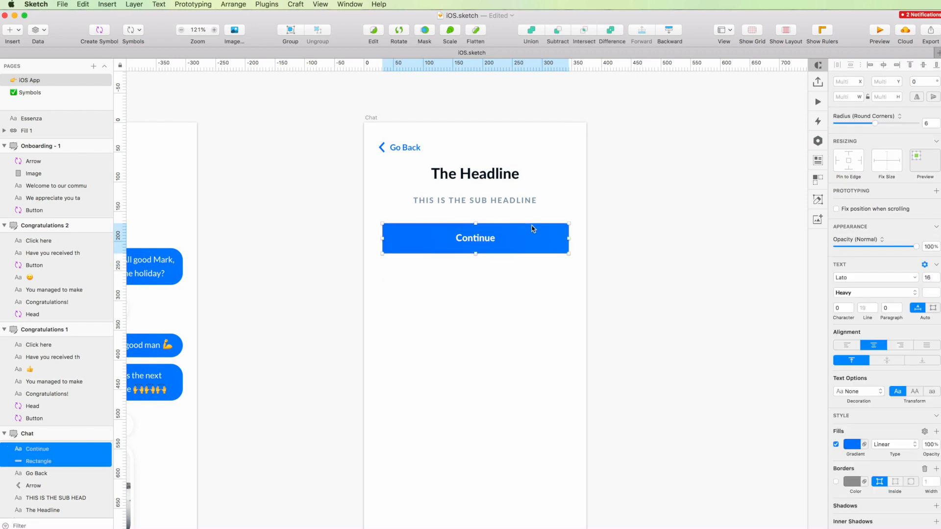
pyautogui.moveTo(476, 224); pyautogui.dragTo(473, 226)
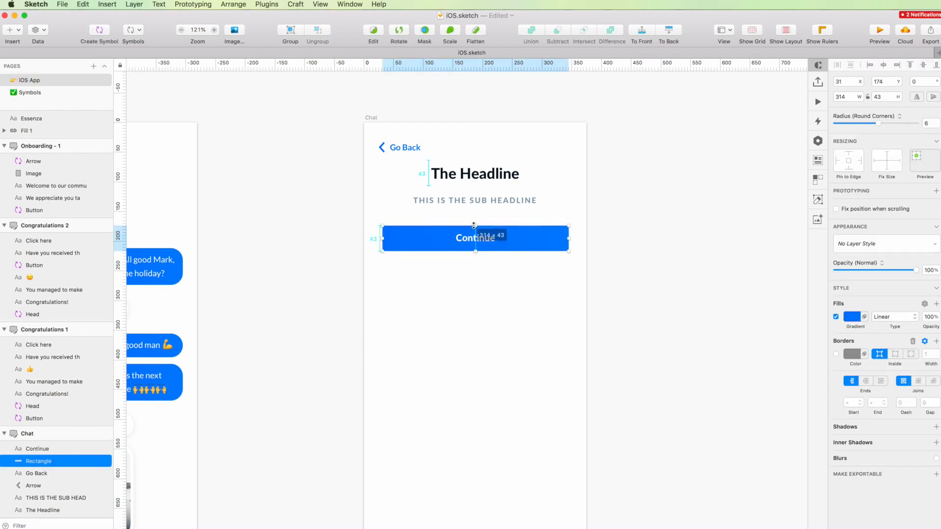
pyautogui.moveTo(383, 238); pyautogui.dragTo(439, 235)
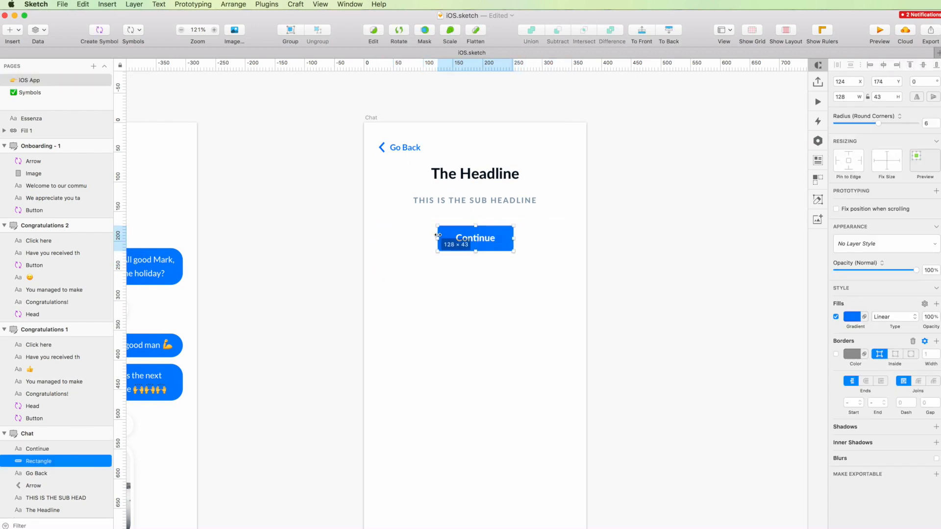
# Step: Set the button label's font size to 14 and reshape the rectangle to 21,5 corner radius and about 33 px height
pyautogui.click(476, 240)
pyautogui.click(929, 275)
pyautogui.write('14')
pyautogui.click(476, 226)
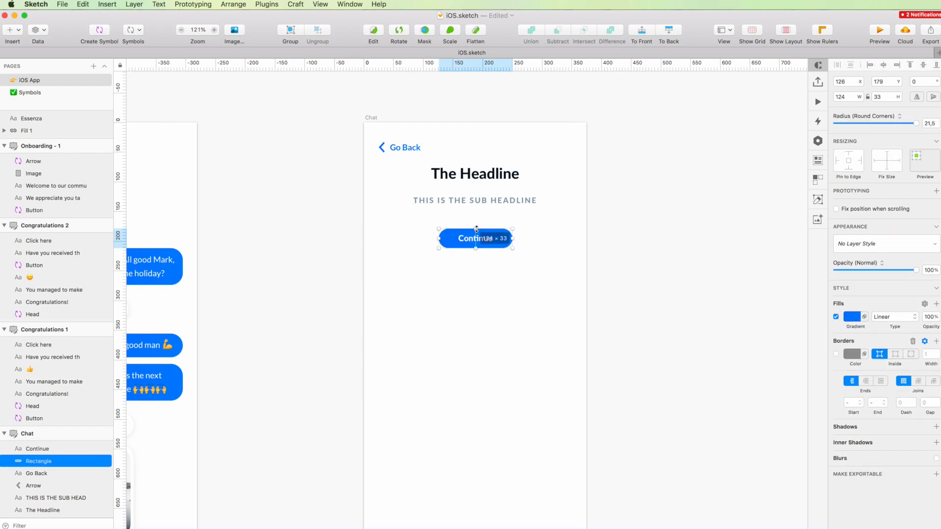
# Step: Narrow the button's rectangle around its label and change the label text to "Share"
pyautogui.doubleClick(468, 238)
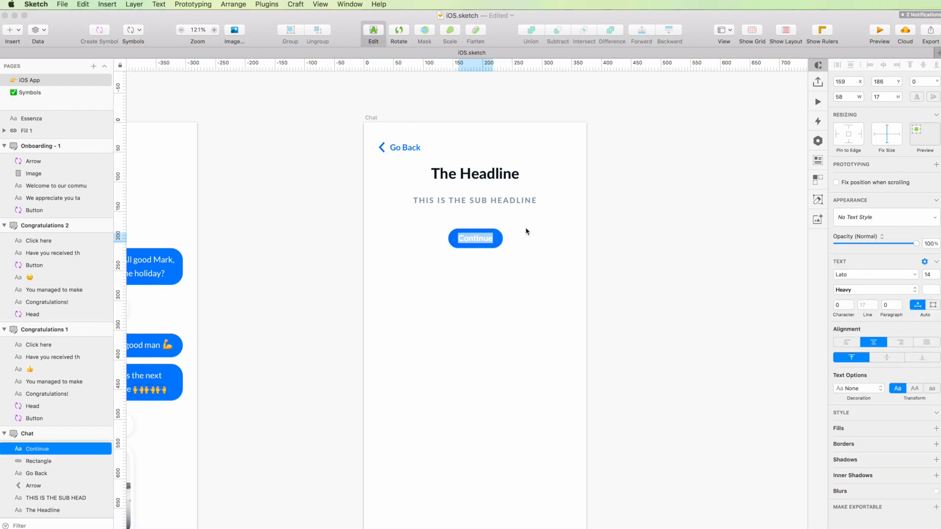
pyautogui.moveTo(435, 225); pyautogui.dragTo(500, 246)
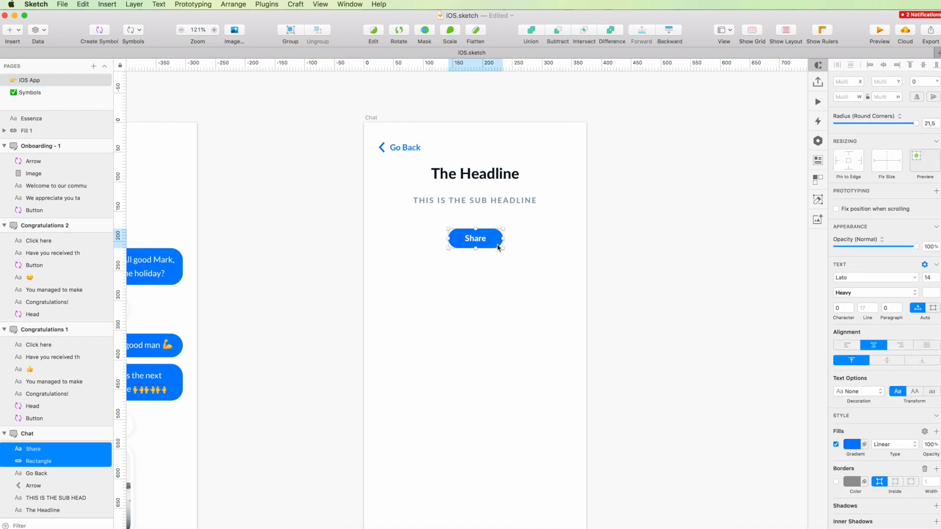
# Step: Create a symbol named "Button / Small" from the Share button and edit the name of the existing large Button symbol
pyautogui.hscroll(-14, 498, 247)
pyautogui.scroll(-3, 498, 248)
pyautogui.doubleClick(387, 349)
pyautogui.doubleClick(302, 332)
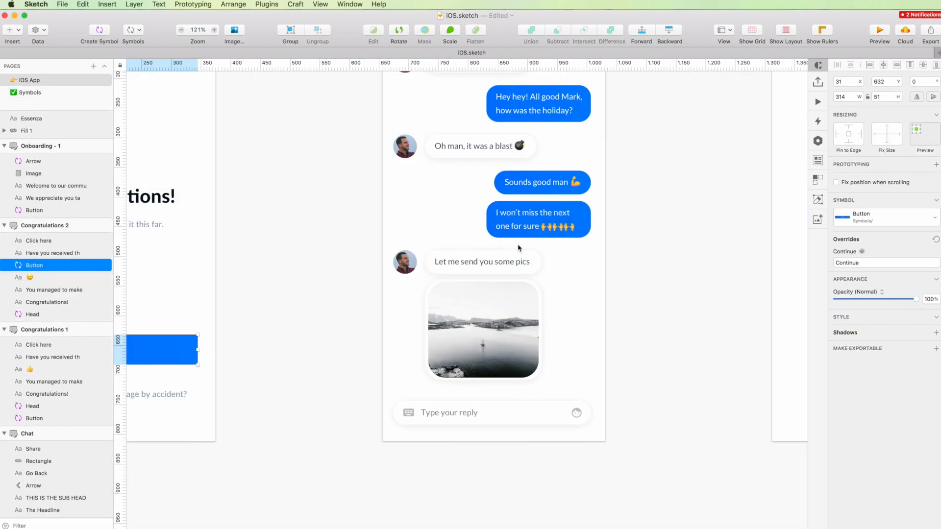
pyautogui.hscroll(5, 466, 294)
pyautogui.press('super+alt+k')
pyautogui.write('Button')
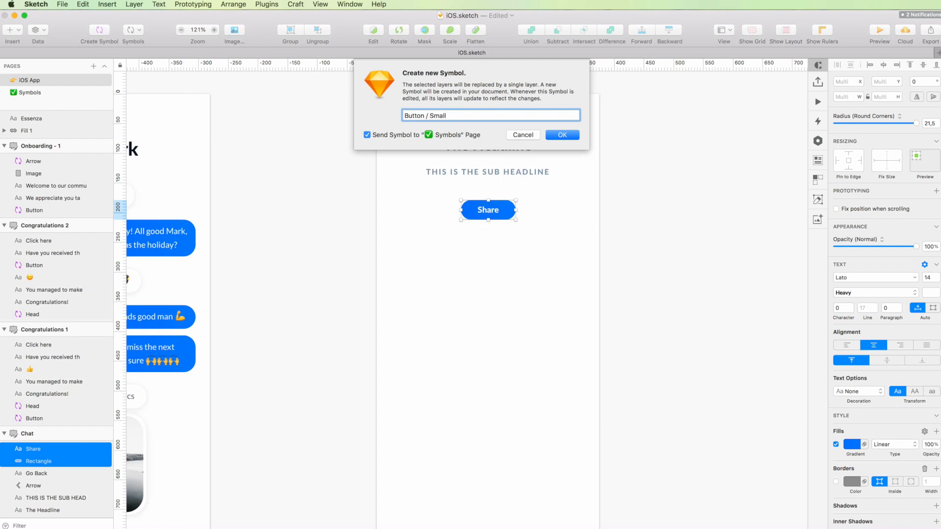
pyautogui.write('/ Small')
pyautogui.press('Return')
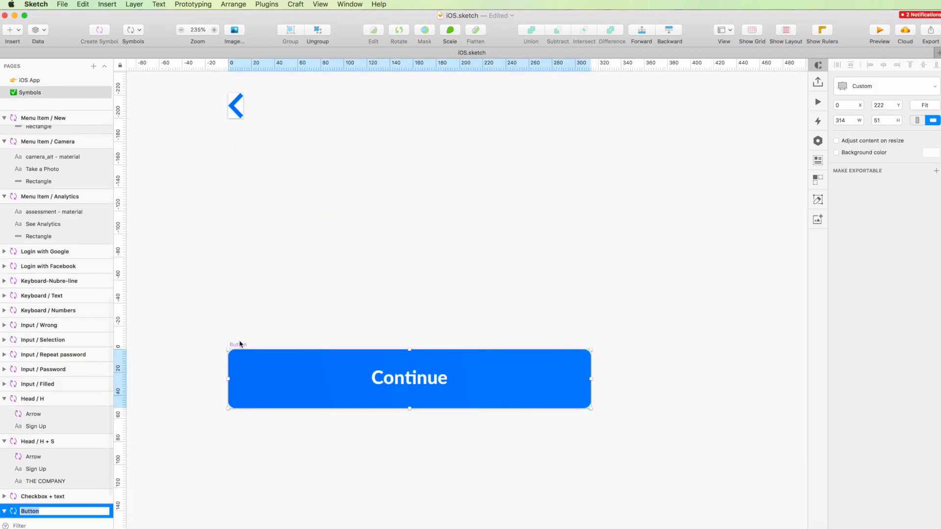
pyautogui.press('Return')
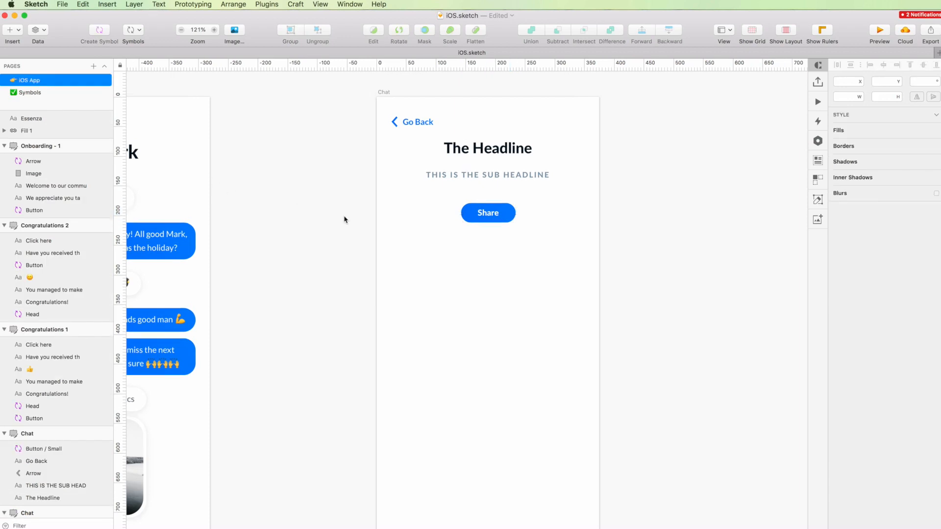
# Step: Tighten the vertical spacing between the headline, the sub headline and the Share button
pyautogui.scroll(3, 500, 216)
pyautogui.click(493, 198)
pyautogui.keyDown('shift'); pyautogui.click(536, 235); pyautogui.keyUp('shift')
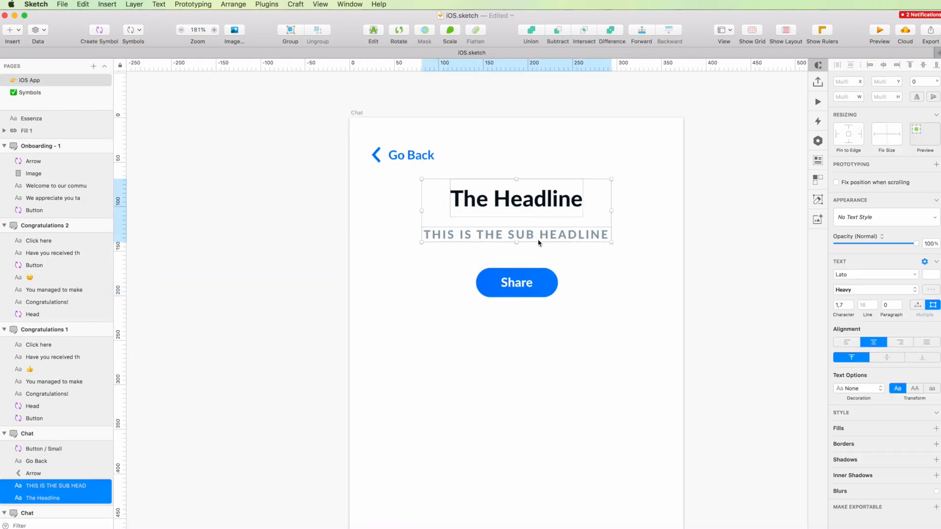
pyautogui.click(369, 248)
pyautogui.scroll(-5, 369, 248)
pyautogui.scroll(3, 440, 197)
pyautogui.scroll(2, 411, 221)
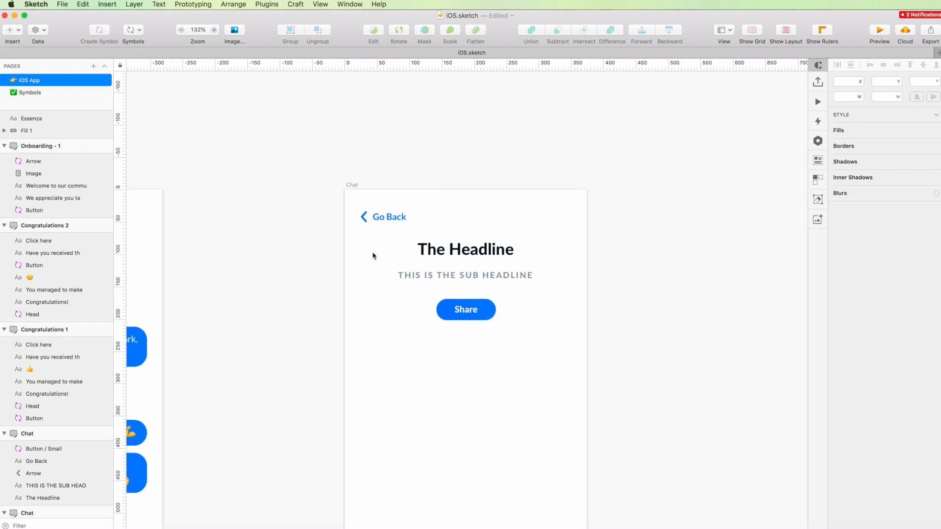
# Step: Insert the "search" icon from the Icon Font plugin's material grid beside the Go Back label
pyautogui.click(268, 5)
pyautogui.click(267, 6)
pyautogui.moveTo(303, 146)
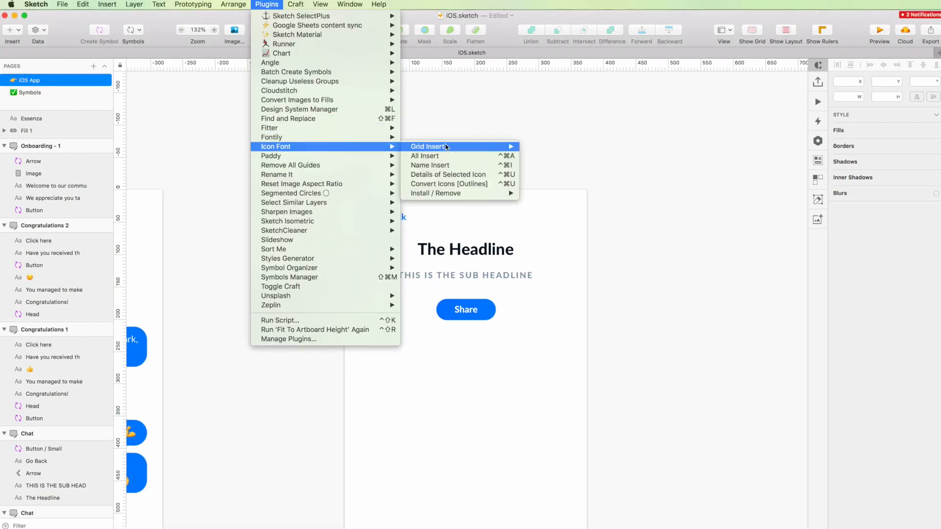
pyautogui.moveTo(441, 146)
pyautogui.click(559, 152)
pyautogui.scroll(-5, 656, 216)
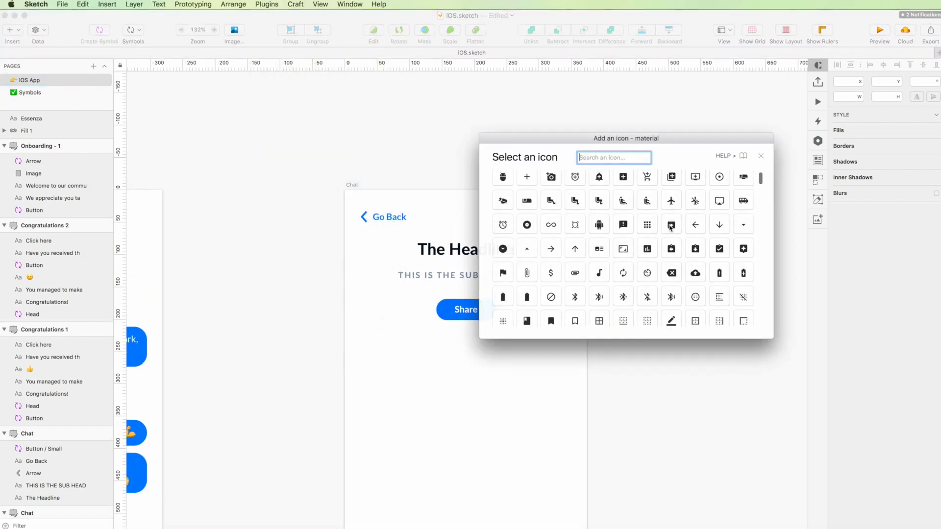
pyautogui.scroll(-3, 621, 240)
pyautogui.write('search')
pyautogui.click(551, 184)
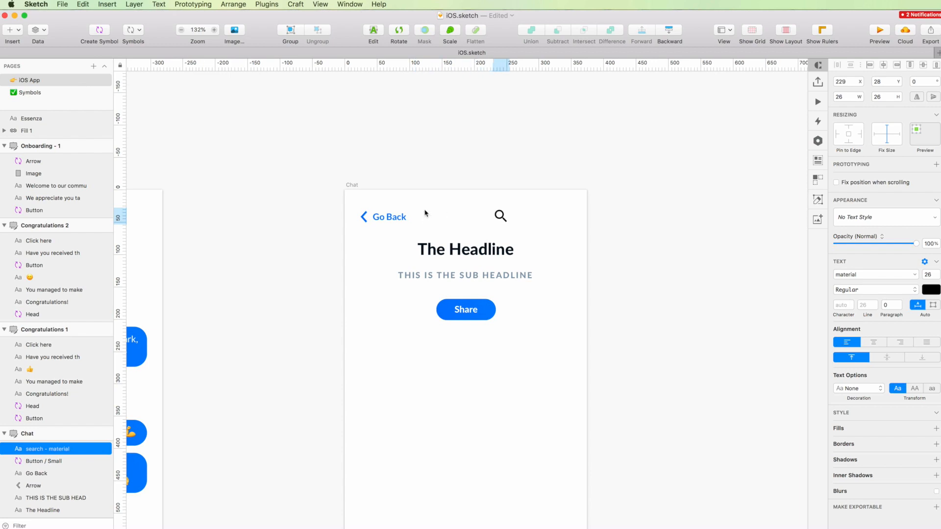
# Step: Move the search icon to the artboard's right edge, convert it to outlines and fill it with the sub headline's grey, 8D9CAD
pyautogui.click(107, 4)
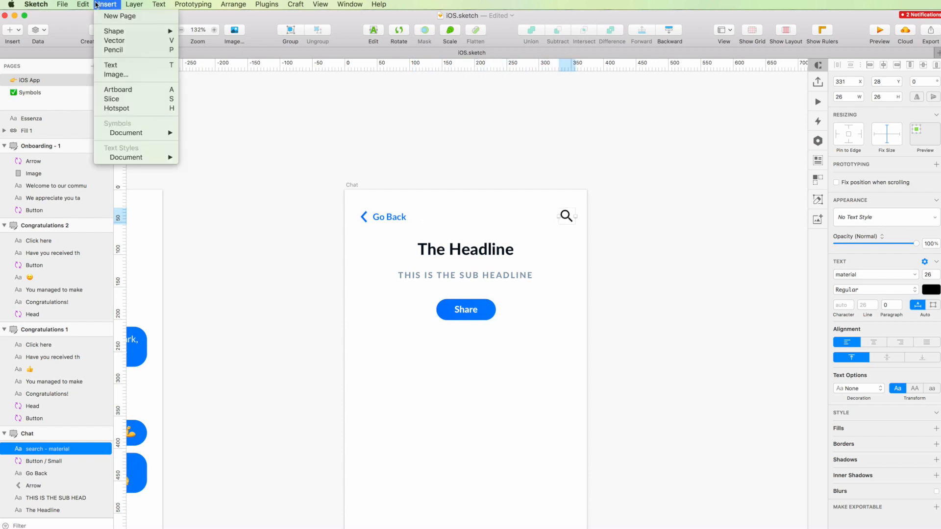
pyautogui.click(162, 202)
pyautogui.hotkey('ctrl', 'c')
pyautogui.click(431, 276)
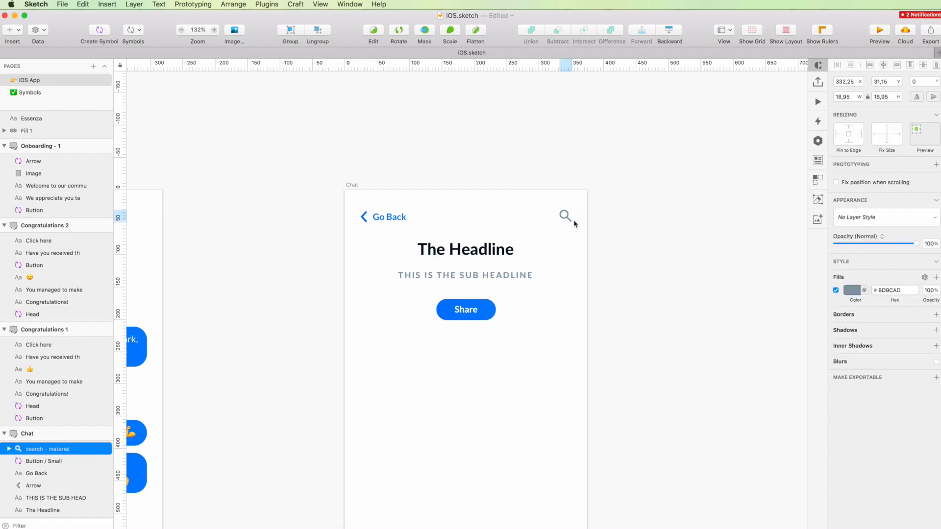
# Step: Shift the search icon to X 330,25 and resize it slightly with the Scale command
pyautogui.scroll(1, 672, 326)
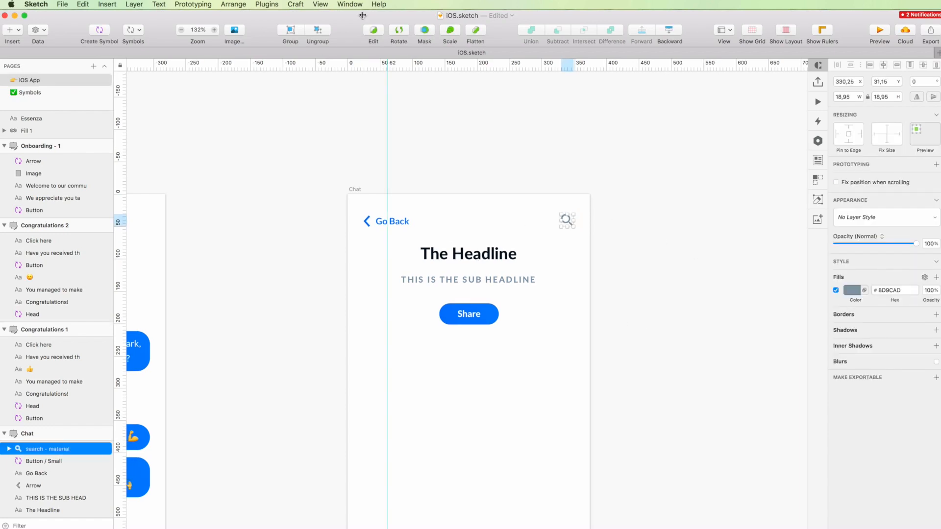
pyautogui.click(449, 30)
pyautogui.click(377, 138)
pyautogui.hotkey('shift', 'Up')
pyautogui.press('Return')
pyautogui.press('5')
pyautogui.click(526, 149)
pyautogui.scroll(-2, 526, 149)
pyautogui.hscroll(-1, 525, 149)
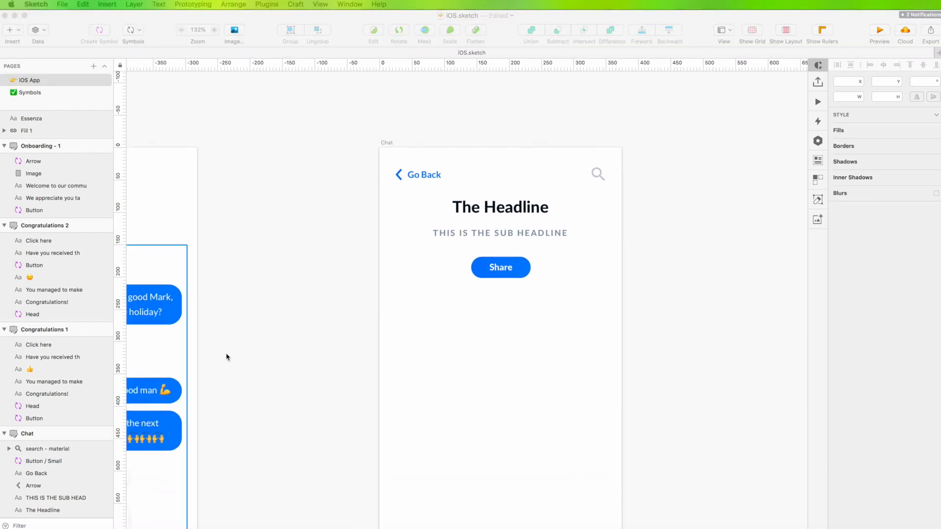
# Step: Draw a 375 px wide horizontal divider line across the artboard at Y 264,5, below the Share button
pyautogui.click(414, 346)
pyautogui.moveTo(379, 340); pyautogui.dragTo(622, 340)
pyautogui.press('Escape')
pyautogui.moveTo(516, 340); pyautogui.dragTo(515, 319)
pyautogui.click(529, 369)
pyautogui.click(527, 319)
pyautogui.scroll(-3, 526, 289)
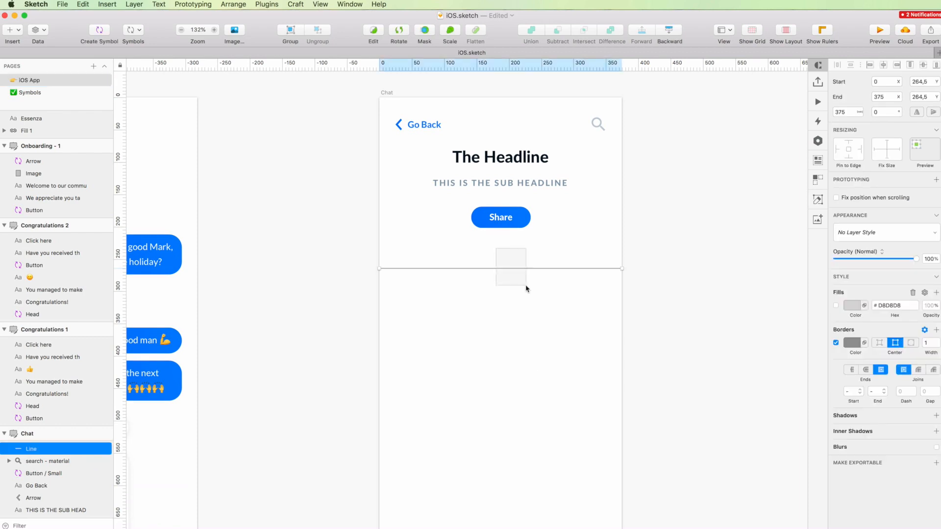
pyautogui.press('l')
# Step: Draw a 103 × 103 px square below the divider line and duplicate it into a row of three
pyautogui.scroll(-3, 490, 289)
pyautogui.moveTo(407, 202); pyautogui.dragTo(527, 220)
pyautogui.press('super+d')
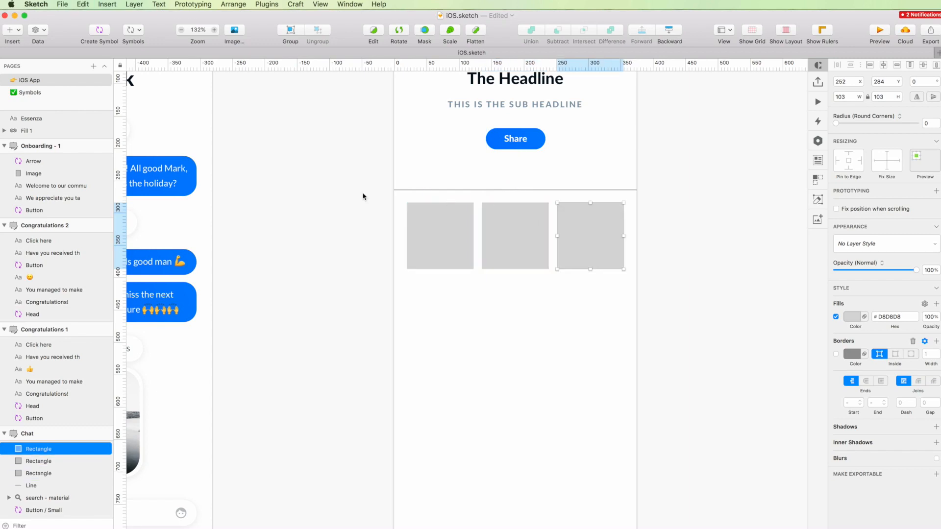
# Step: Move the outer squares closer to the artboard edges and distribute all three horizontally with equal spacing
pyautogui.click(433, 218)
pyautogui.click(579, 221)
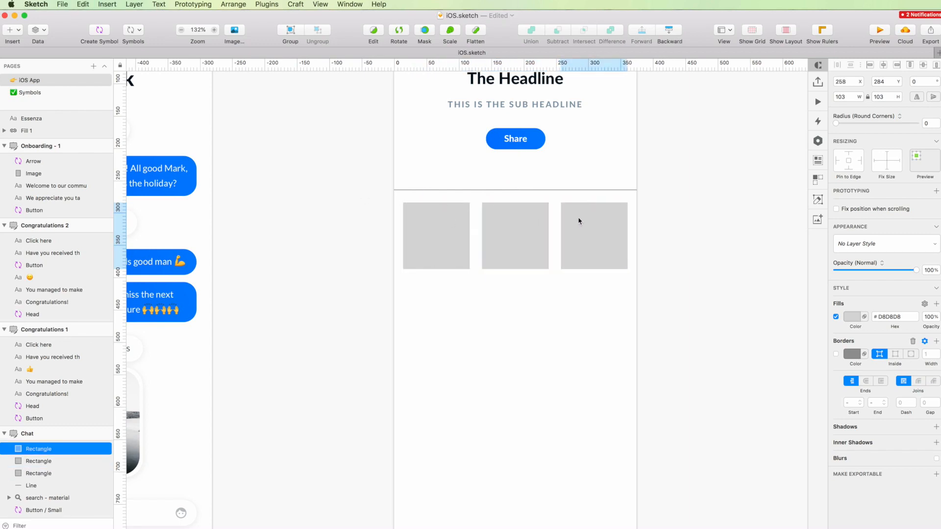
pyautogui.moveTo(664, 213); pyautogui.dragTo(440, 235)
pyautogui.click(449, 229)
pyautogui.press('Right')
pyautogui.press('Right')
pyautogui.click(581, 225)
pyautogui.press('Left')
pyautogui.press('Left')
pyautogui.moveTo(679, 216); pyautogui.dragTo(444, 232)
pyautogui.click(837, 65)
# Step: Move the row of squares up to Y 281 and round their corners with radius 6
pyautogui.click(572, 108)
pyautogui.press('Up')
pyautogui.press('Up')
pyautogui.press('Up')
pyautogui.scroll(-3, 594, 283)
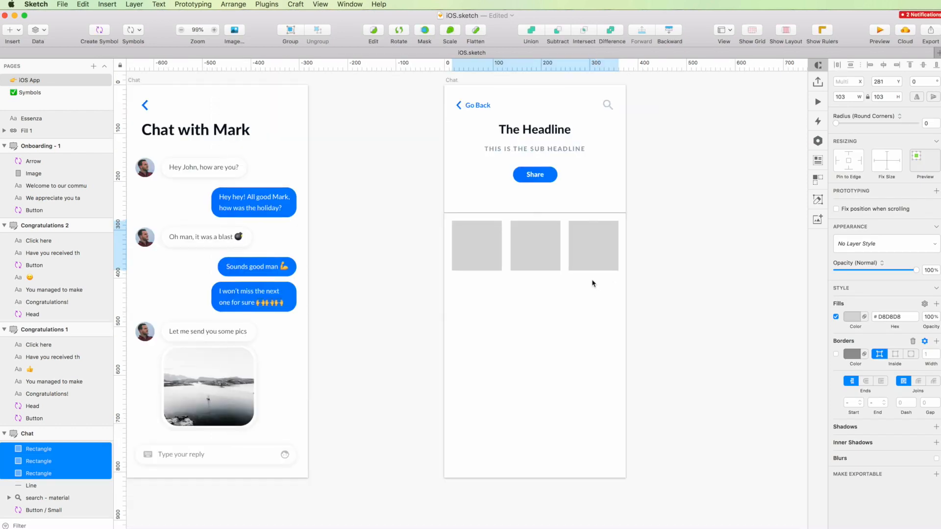
pyautogui.scroll(2, 595, 283)
pyautogui.scroll(3, 510, 319)
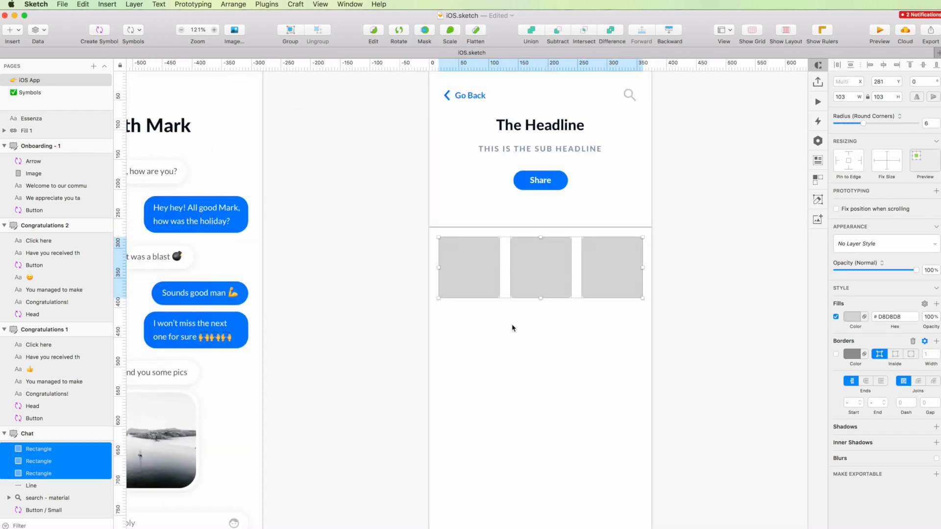
pyautogui.click(512, 326)
pyautogui.scroll(-2, 472, 255)
# Step: Copy the layer style of the picture card in the Chat with Mark screen and paste it onto the three squares
pyautogui.click(474, 182)
pyautogui.hscroll(-5, 474, 183)
pyautogui.hscroll(3, 474, 183)
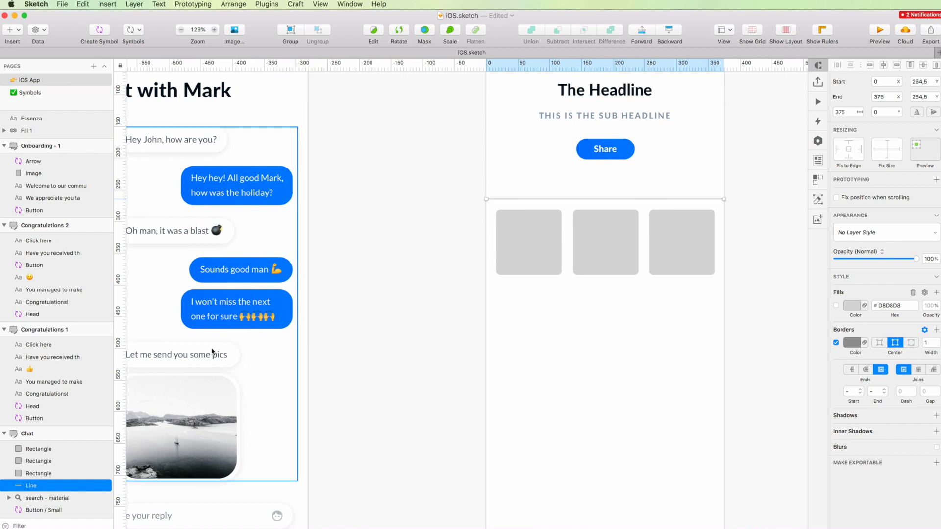
pyautogui.click(235, 387)
pyautogui.scroll(1, 547, 231)
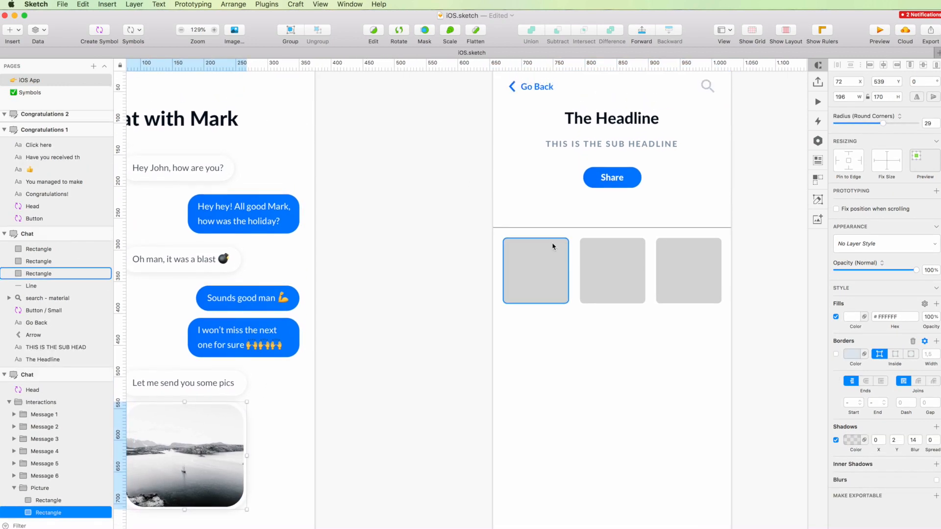
pyautogui.click(539, 253)
pyautogui.keyDown('super'); pyautogui.click(246, 419); pyautogui.keyUp('super')
pyautogui.press('alt+super+c')
pyautogui.moveTo(483, 251); pyautogui.dragTo(735, 283)
pyautogui.press('alt+super+v')
pyautogui.click(661, 338)
# Step: Copy a chat message text below the first card, change it to "One.jpg" and centre it under the card
pyautogui.hscroll(1, 619, 349)
pyautogui.scroll(-1, 618, 350)
pyautogui.moveTo(140, 267); pyautogui.dragTo(511, 324)
pyautogui.press('Return')
pyautogui.write('One.jpg')
pyautogui.press('Escape')
pyautogui.keyDown('shift'); pyautogui.click(525, 301); pyautogui.keyUp('shift')
pyautogui.hotkey('alt', 'h')
# Step: Duplicate the One.jpg label below the second and third cards and centre the copies under them
pyautogui.click(528, 325)
pyautogui.moveTo(524, 327); pyautogui.dragTo(671, 324)
pyautogui.keyDown('shift'); pyautogui.click(597, 297); pyautogui.keyUp('shift')
pyautogui.click(600, 352)
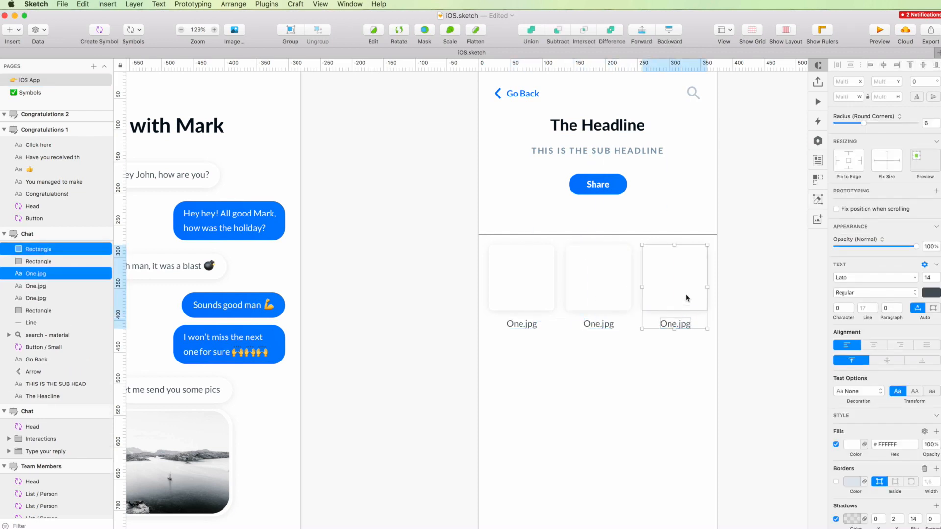
# Step: Change the second and third labels to "Two.jpg" and "Three.jpg", keeping them centred under their cards
pyautogui.click(598, 324)
pyautogui.press('Return')
pyautogui.hscroll(-2, 611, 322)
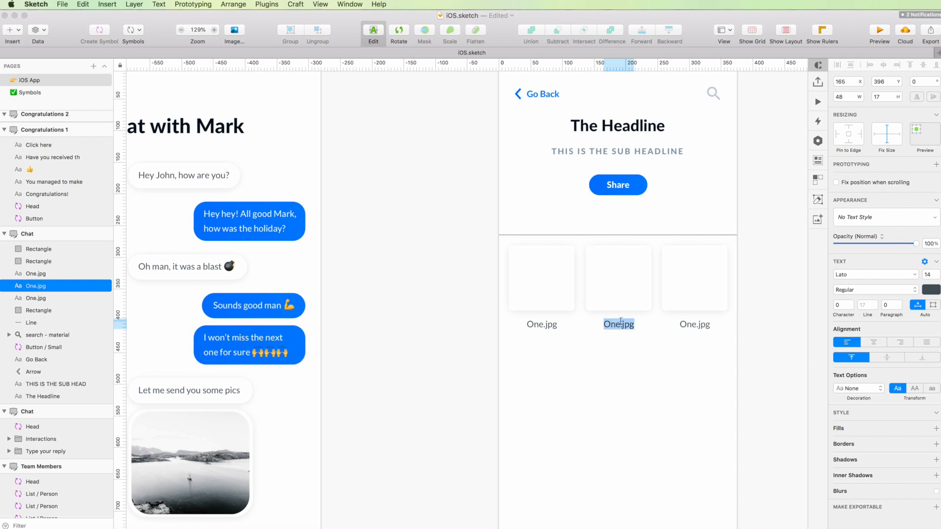
pyautogui.write('Two')
pyautogui.click(695, 323)
pyautogui.write('Three')
pyautogui.keyDown('shift'); pyautogui.click(708, 297); pyautogui.keyUp('shift')
pyautogui.press('ctrl+super+h')
pyautogui.click(654, 366)
# Step: Duplicate the white card above the One.jpg label in place
pyautogui.hscroll(3, 654, 367)
pyautogui.scroll(-2, 657, 336)
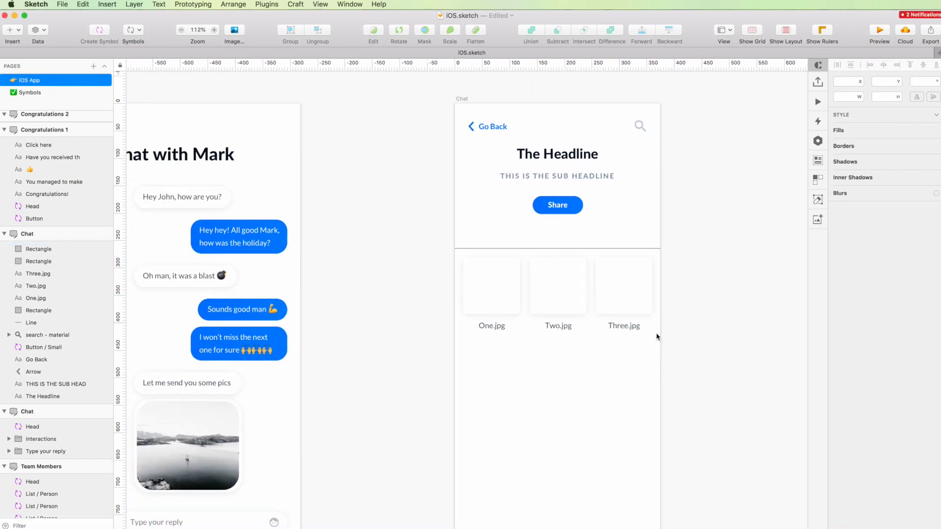
pyautogui.scroll(5, 495, 293)
pyautogui.click(502, 282)
pyautogui.hscroll(3, 502, 281)
pyautogui.press('super+d')
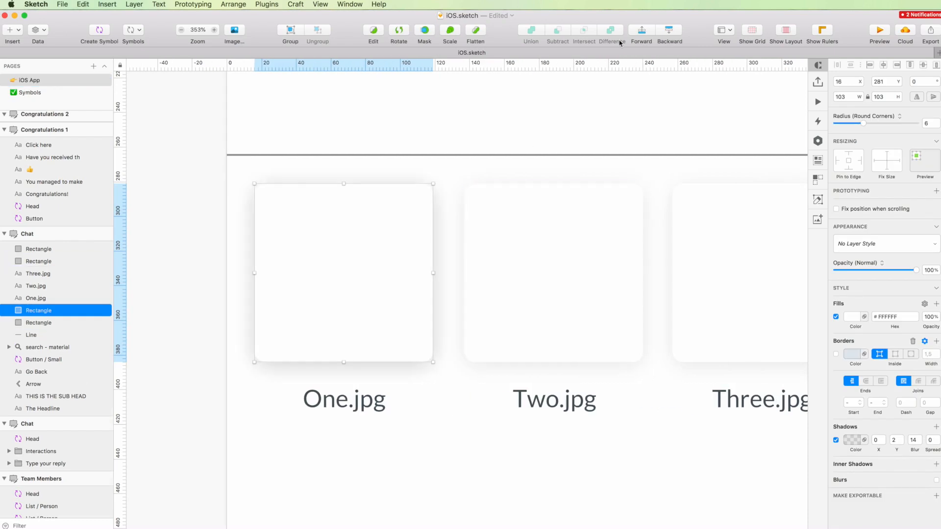
# Step: Scale the duplicated One.jpg card from its centre to 99 px and turn off its shadow
pyautogui.click(453, 32)
pyautogui.click(373, 135)
pyautogui.hotkey('shift', 'Down')
pyautogui.press('Up')
pyautogui.press('Up')
pyautogui.press('Up')
pyautogui.press('Up')
pyautogui.press('Up')
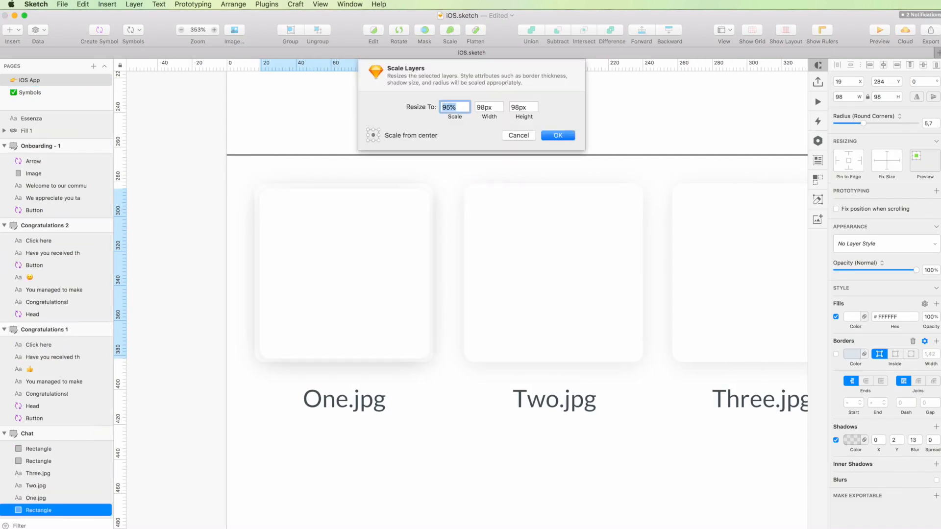
pyautogui.press('Return')
pyautogui.click(836, 440)
pyautogui.scroll(-3, 364, 218)
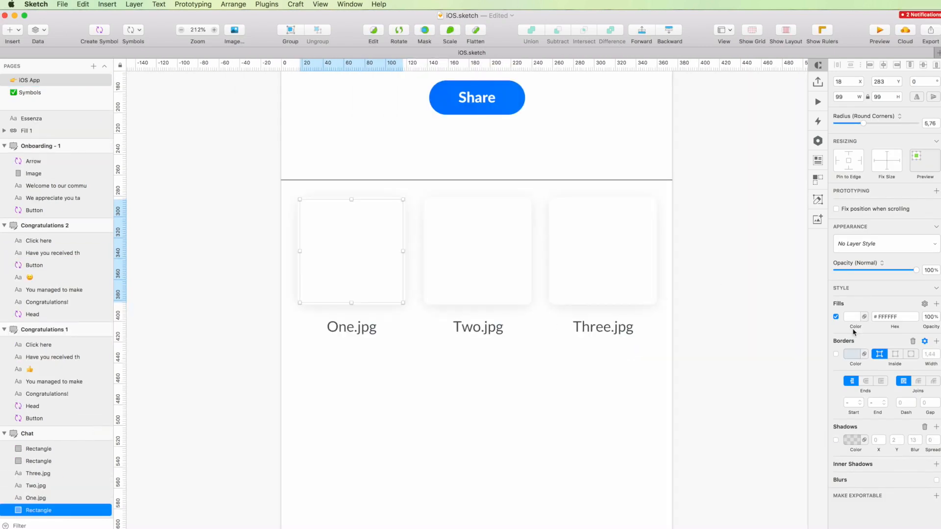
# Step: Add a shadowless duplicate of the Two.jpg card, scaled from its centre to 99 px
pyautogui.click(488, 234)
pyautogui.press('super+d')
pyautogui.click(452, 31)
pyautogui.press('Down')
pyautogui.press('Down')
pyautogui.press('Down')
pyautogui.press('Down')
pyautogui.press('Return')
# Step: Duplicate the Three.jpg card, scaling the copy down from its centre and turning off its shadow
pyautogui.click(618, 264)
pyautogui.press('super+d')
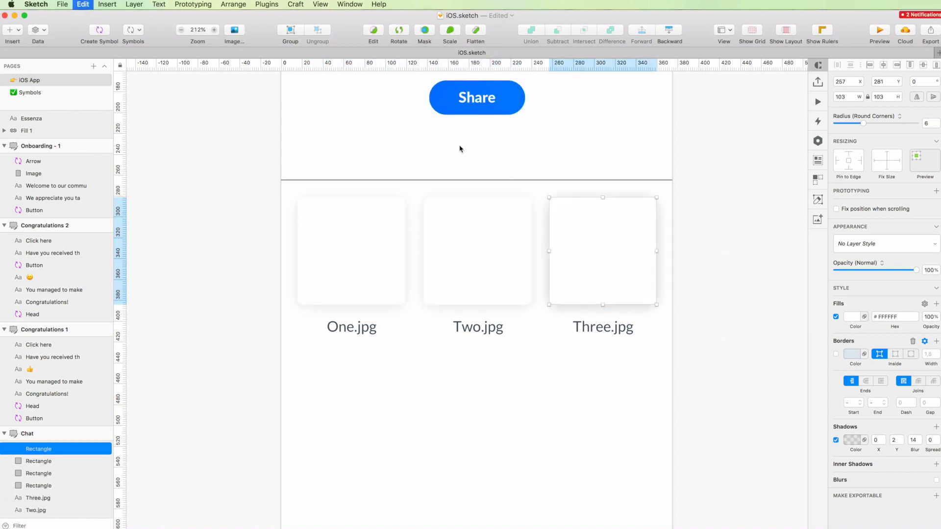
pyautogui.click(450, 30)
pyautogui.press('Down')
pyautogui.press('Down')
pyautogui.press('Down')
pyautogui.press('Down')
pyautogui.press('Return')
pyautogui.click(836, 440)
# Step: Fill the inner squares of the One.jpg and Two.jpg cards with photos from the Unsplash data source
pyautogui.click(478, 239)
pyautogui.keyDown('shift'); pyautogui.click(366, 229); pyautogui.keyUp('shift')
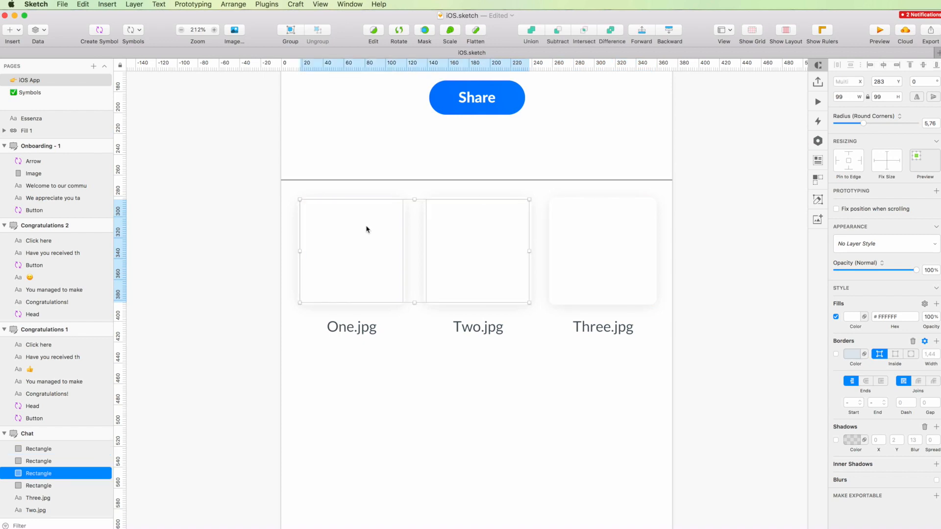
pyautogui.click(46, 35)
pyautogui.moveTo(127, 100)
pyautogui.click(172, 98)
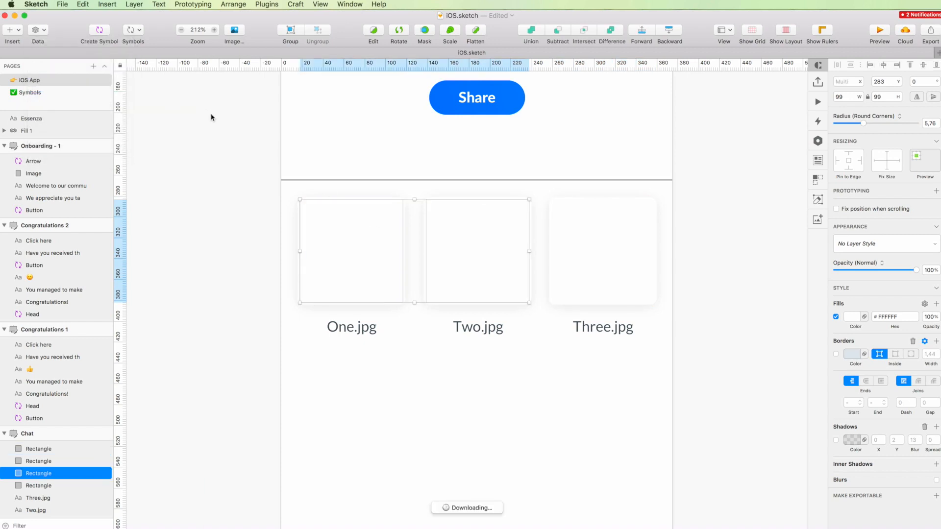
pyautogui.scroll(2, 215, 117)
# Step: Fill the inner square of the Three.jpg card with an Unsplash photo
pyautogui.click(583, 268)
pyautogui.click(44, 32)
pyautogui.moveTo(123, 97)
pyautogui.click(172, 98)
pyautogui.scroll(-5, 486, 392)
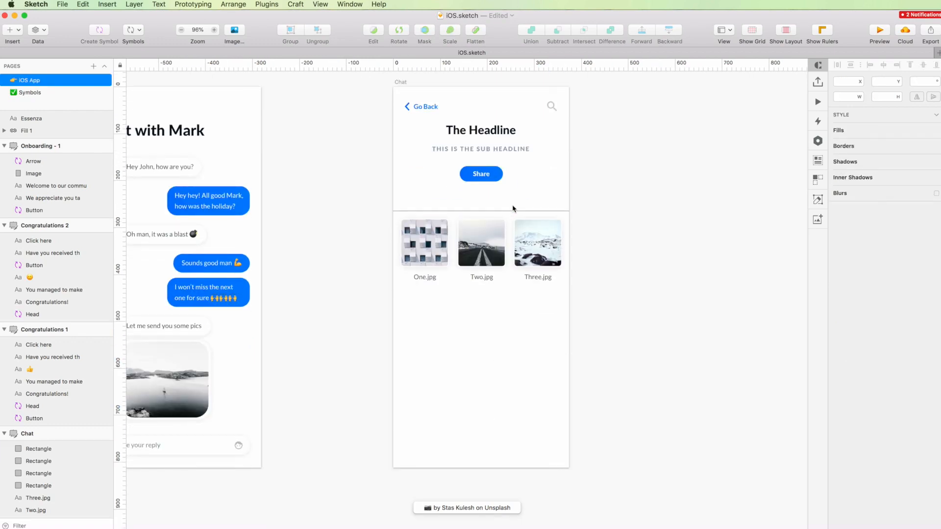
# Step: Move the three image cards and their labels down 10 px, away from the divider line
pyautogui.click(513, 210)
pyautogui.moveTo(367, 216); pyautogui.dragTo(562, 311)
pyautogui.hotkey('shift', 'Down')
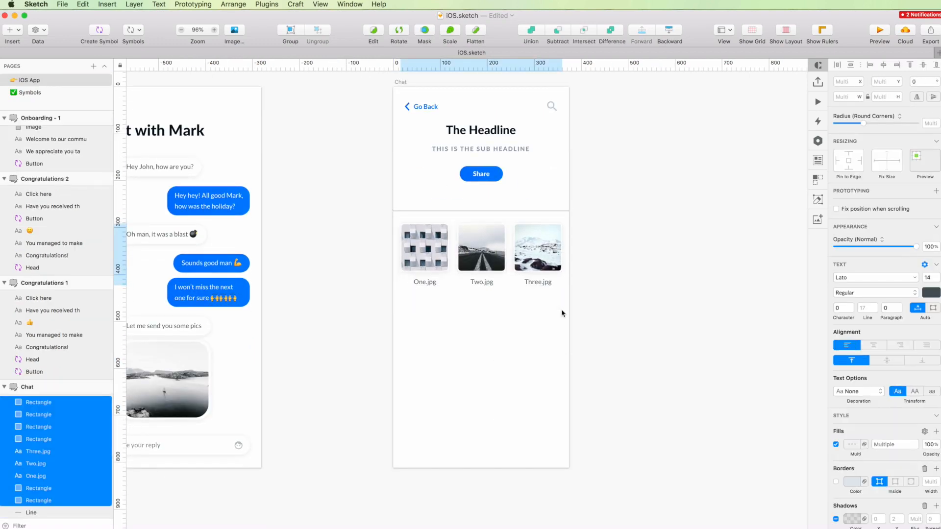
# Step: Give the divider line the search icon's grey as its border colour and reduce its opacity to 30%
pyautogui.click(467, 212)
pyautogui.hotkey('ctrl', 'c')
pyautogui.click(548, 104)
pyautogui.click(636, 323)
pyautogui.click(476, 212)
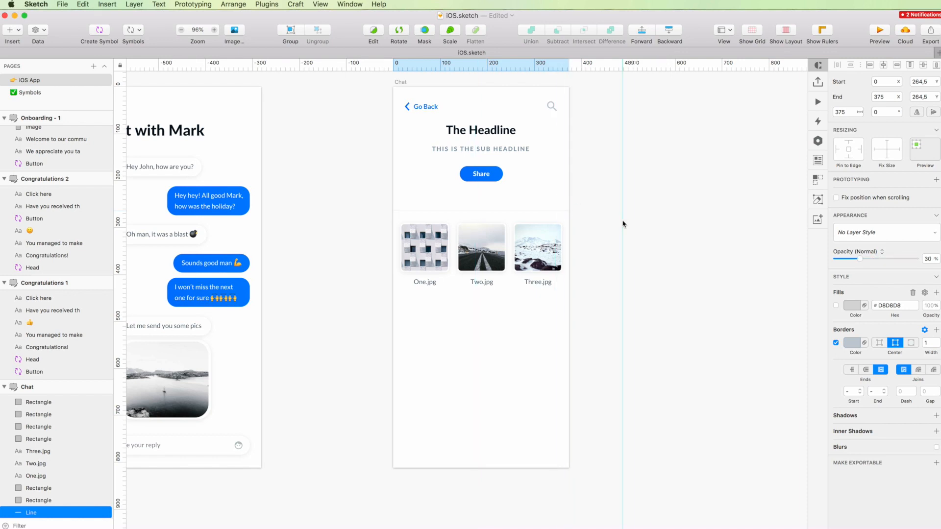
pyautogui.click(603, 207)
pyautogui.moveTo(610, 246); pyautogui.dragTo(448, 192)
pyautogui.click(436, 199)
pyautogui.scroll(5, 434, 199)
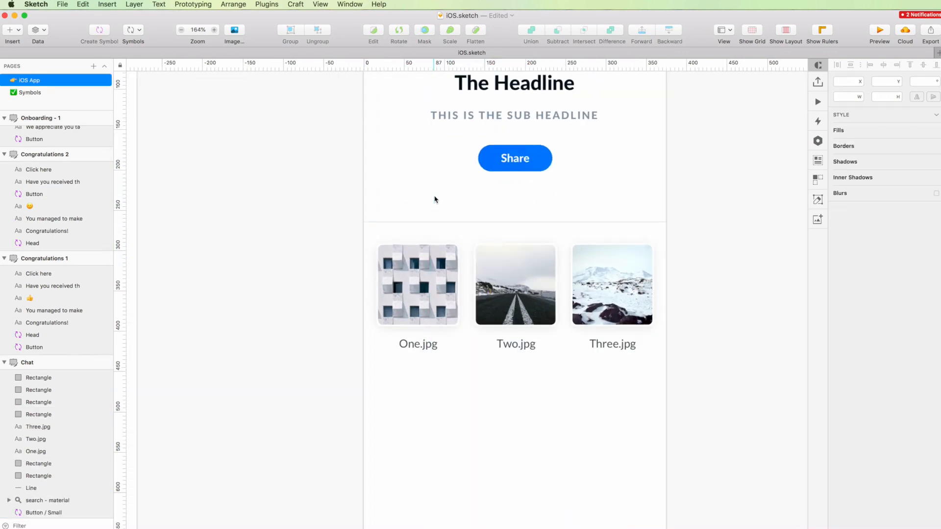
# Step: Set the divider line's opacity to 40% and shorten it so both ends are inset from the artboard edges
pyautogui.click(57, 92)
pyautogui.rightClick(287, 192)
pyautogui.click(297, 69)
pyautogui.click(102, 88)
pyautogui.rightClick(145, 68)
pyautogui.click(147, 72)
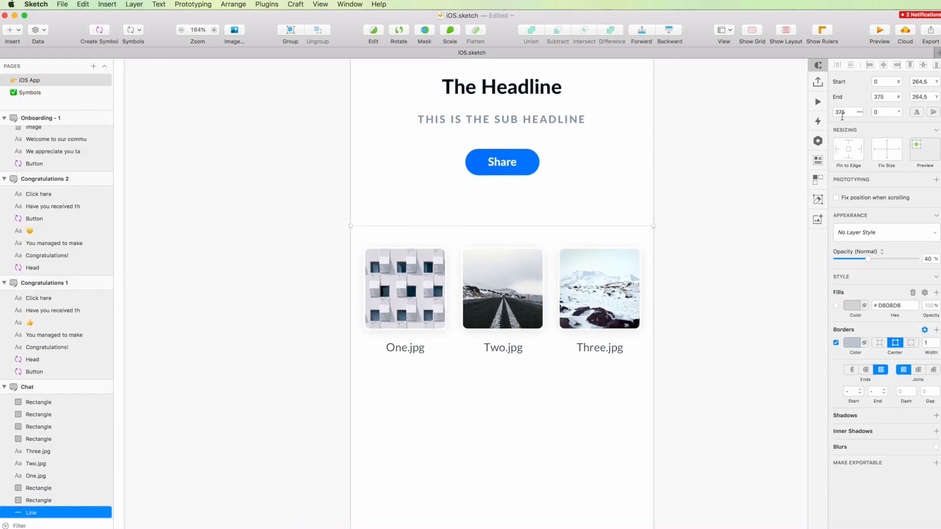
pyautogui.click(686, 386)
pyautogui.scroll(-5, 498, 409)
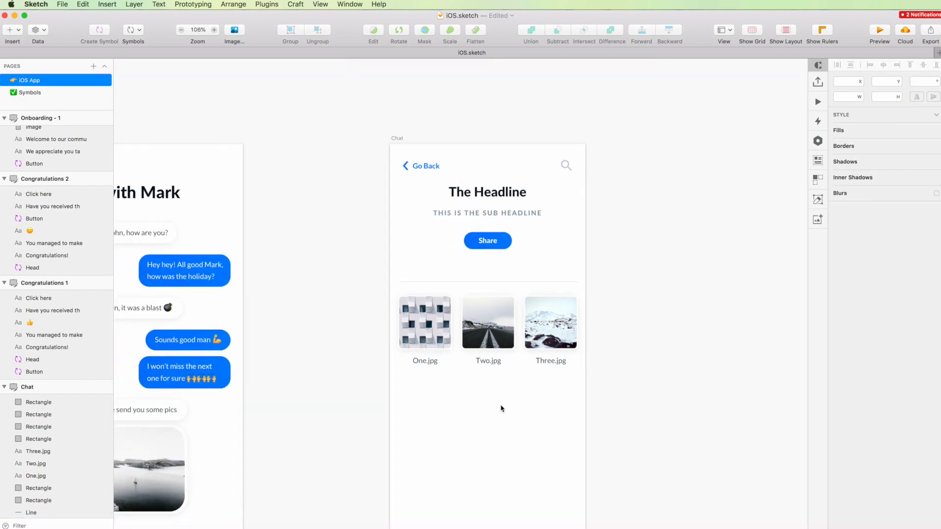
# Step: Nudge the divider line up by 2 px
pyautogui.scroll(-1, 501, 408)
pyautogui.click(461, 272)
pyautogui.press('Up')
pyautogui.press('Up')
pyautogui.click(461, 412)
# Step: Select the three photo squares and rename their layers to "Image"
pyautogui.moveTo(381, 280); pyautogui.dragTo(455, 362)
pyautogui.click(454, 362)
pyautogui.click(429, 313)
pyautogui.keyDown('shift'); pyautogui.click(492, 308); pyautogui.keyUp('shift')
pyautogui.keyDown('shift'); pyautogui.click(545, 310); pyautogui.keyUp('shift')
pyautogui.press('ctrl+super+r')
pyautogui.write('Image')
pyautogui.press('Return')
# Step: Reorder the artboard's layers so each photo sits together with its white card and label
pyautogui.moveTo(382, 283); pyautogui.dragTo(433, 359)
pyautogui.click(377, 404)
pyautogui.moveTo(37, 476); pyautogui.dragTo(38, 506)
pyautogui.click(35, 427)
pyautogui.click(37, 440)
pyautogui.click(37, 467)
pyautogui.moveTo(37, 453); pyautogui.dragTo(39, 422)
# Step: Group each photo with its card and label, making one group per image
pyautogui.moveTo(382, 283); pyautogui.dragTo(430, 359)
pyautogui.press('super+g')
pyautogui.moveTo(461, 281); pyautogui.dragTo(496, 358)
pyautogui.press('super+g')
pyautogui.moveTo(525, 280); pyautogui.dragTo(563, 361)
pyautogui.press('super+g')
# Step: Duplicate the three image groups downward to add two more rows, forming a three-by-three grid
pyautogui.scroll(-4, 565, 358)
pyautogui.moveTo(575, 276); pyautogui.dragTo(405, 282)
pyautogui.press('super+d')
pyautogui.click(676, 288)
pyautogui.scroll(1, 676, 288)
pyautogui.hscroll(-1, 677, 289)
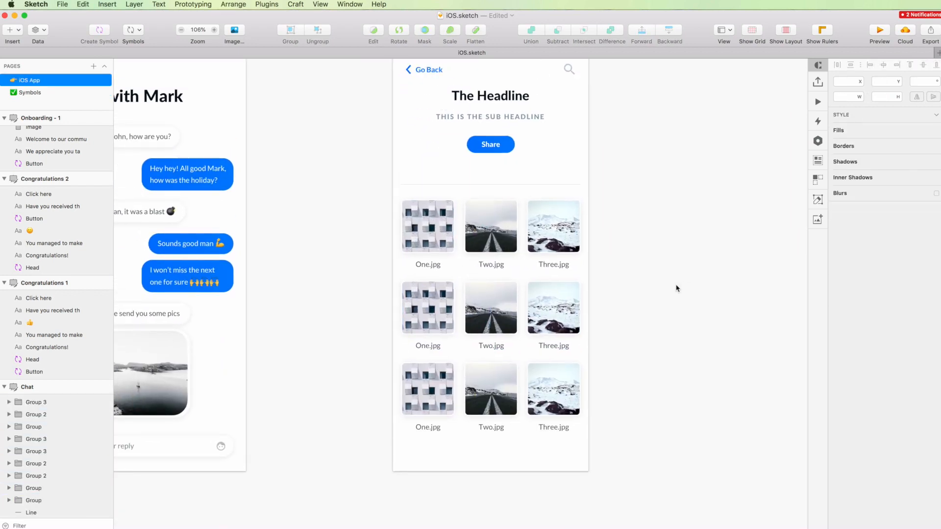
pyautogui.scroll(-2, 616, 376)
pyautogui.press('r')
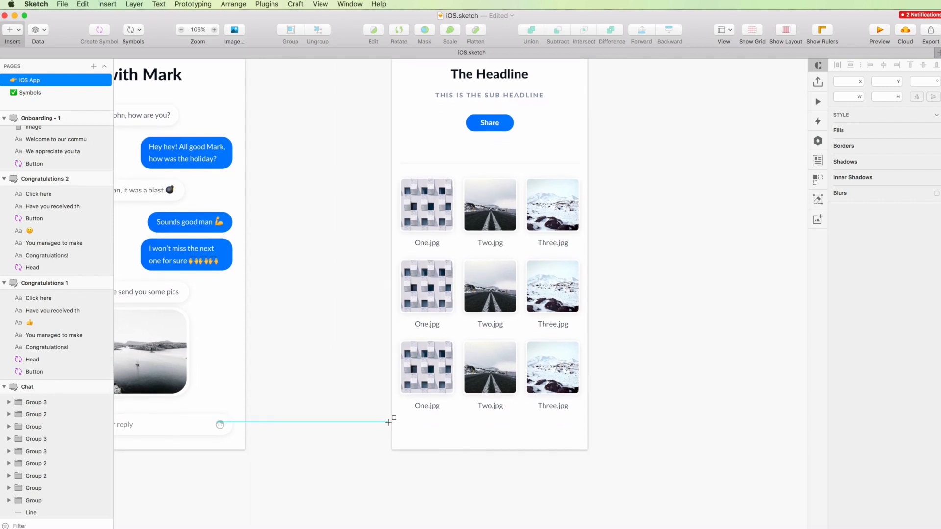
pyautogui.press('Escape')
# Step: Copy the "Type your reply" bar from the chat screen and paste it at the foot of the photo grid screen
pyautogui.hscroll(-7, 170, 420)
pyautogui.click(246, 416)
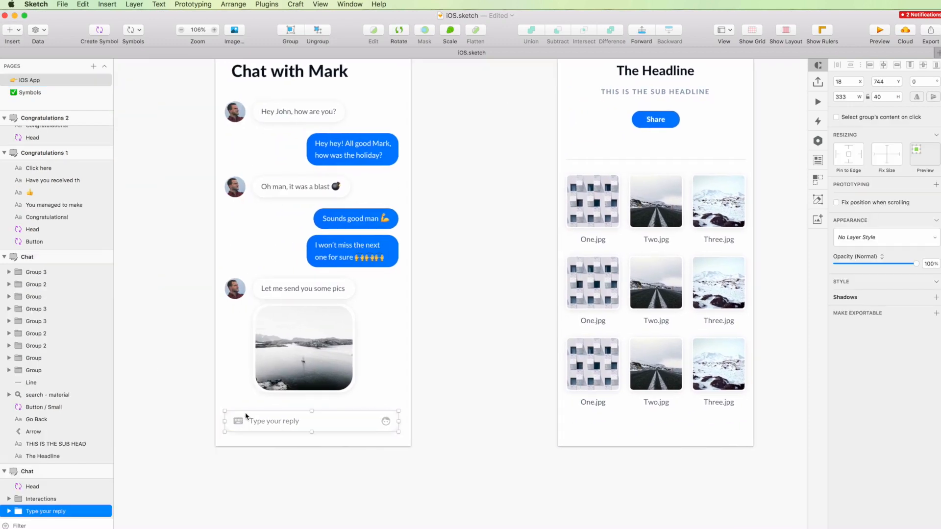
pyautogui.hscroll(10, 307, 415)
pyautogui.scroll(2, 308, 415)
pyautogui.hscroll(-4, 407, 114)
pyautogui.press('super+v')
# Step: Heighten the pasted bar's rectangle to about 54 px and delete its placeholder text, keyboard icon and emoticon
pyautogui.keyDown('super'); pyautogui.click(507, 473); pyautogui.keyUp('super')
pyautogui.moveTo(491, 466); pyautogui.dragTo(491, 464)
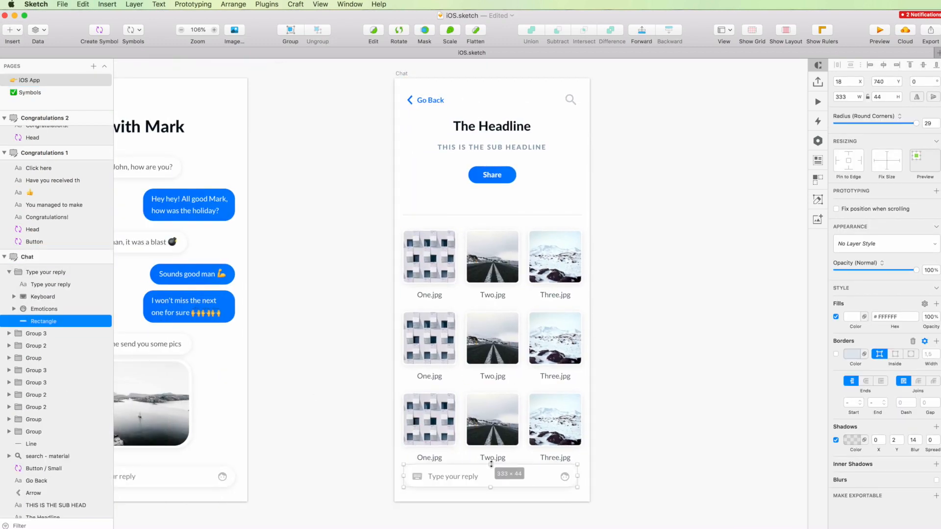
pyautogui.moveTo(586, 476); pyautogui.dragTo(415, 482)
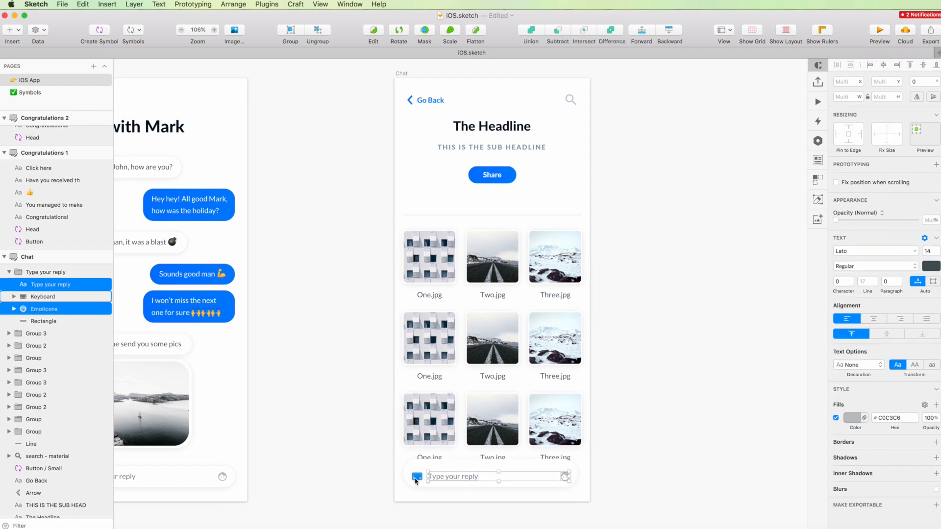
pyautogui.keyDown('shift'); pyautogui.click(418, 478); pyautogui.keyUp('shift')
pyautogui.press('Delete')
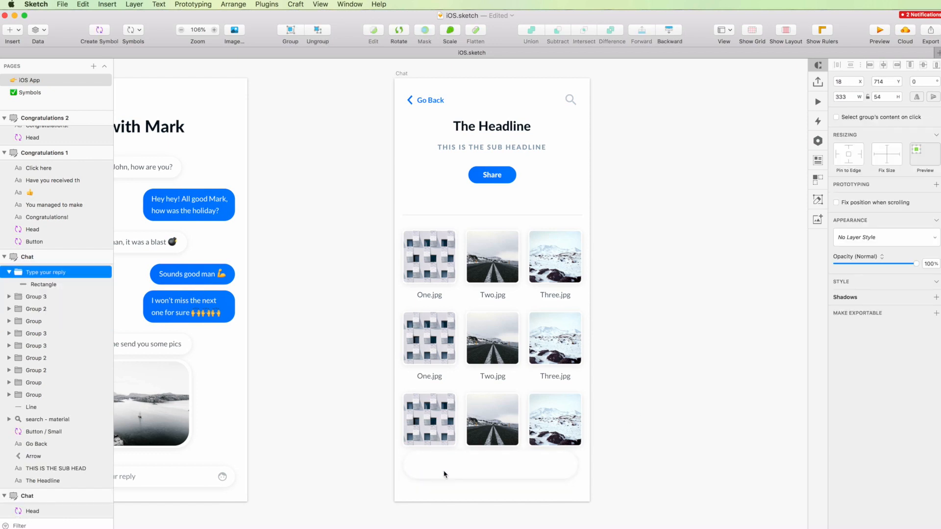
# Step: Widen the empty bar to about 344 px to match the photo grid and ungroup it
pyautogui.scroll(-1, 446, 473)
pyautogui.moveTo(578, 464); pyautogui.dragTo(583, 465)
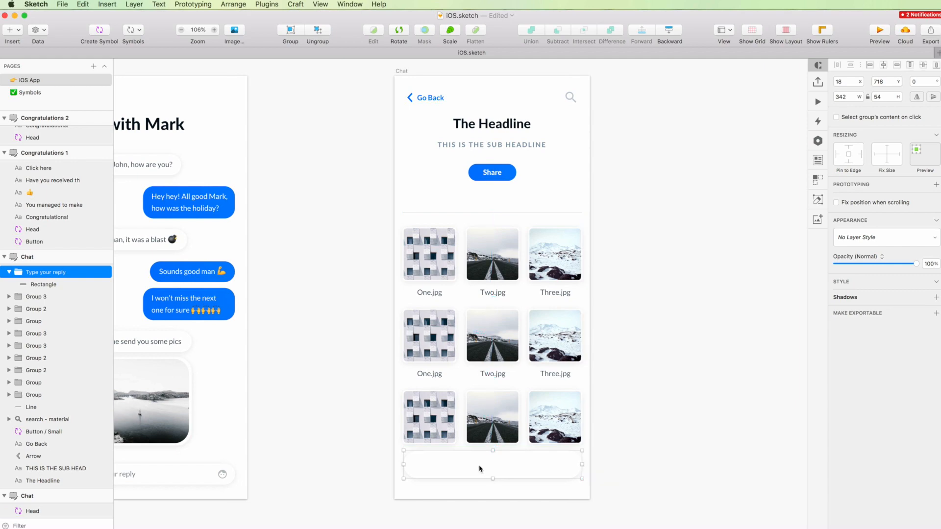
pyautogui.click(272, 4)
pyautogui.click(484, 477)
pyautogui.press('super+shift+g')
# Step: Insert the Material add_to_photos icon at size 25 near the bar's left end
pyautogui.click(269, 4)
pyautogui.click(432, 147)
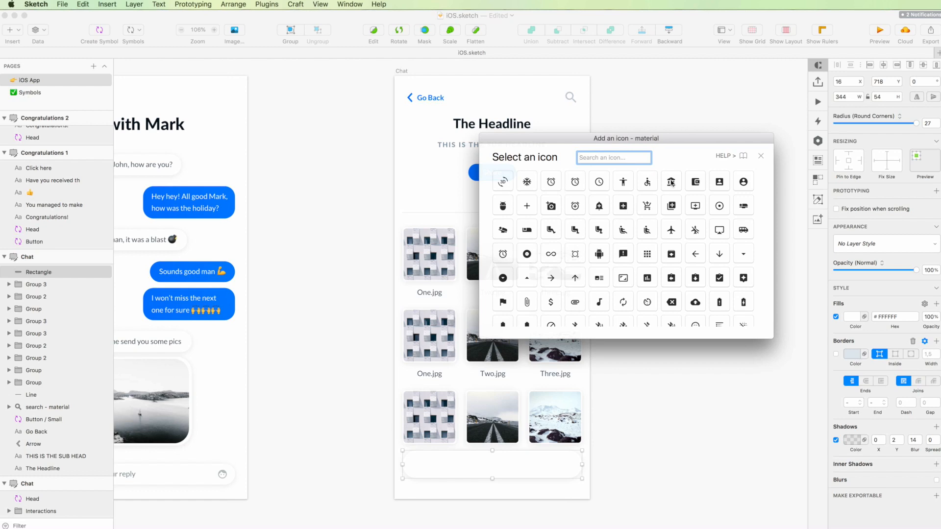
pyautogui.moveTo(466, 301); pyautogui.dragTo(422, 464)
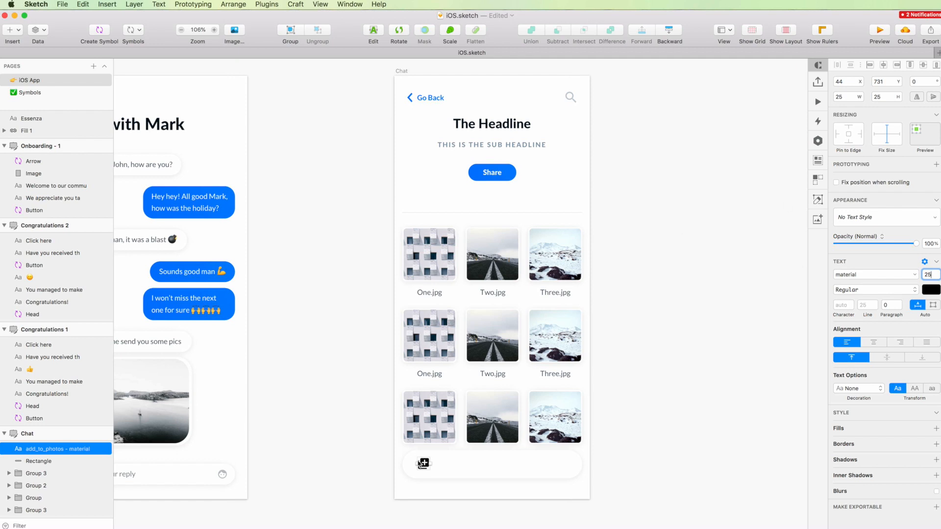
# Step: Convert the add-to-photos icon to outlines and fill it with #C6CDD6
pyautogui.click(124, 4)
pyautogui.click(152, 207)
pyautogui.hotkey('ctrl', 'c')
pyautogui.click(471, 144)
pyautogui.hotkey('ctrl', 'c')
pyautogui.click(573, 99)
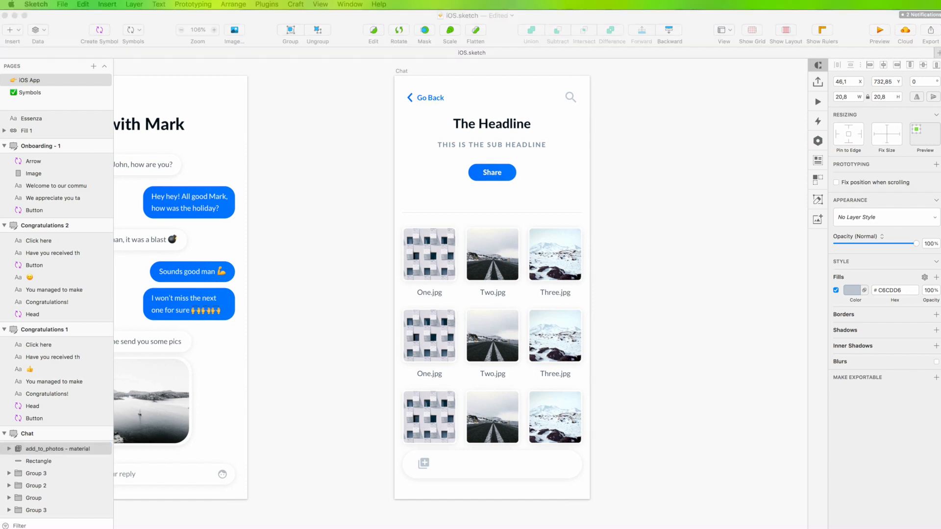
pyautogui.click(423, 465)
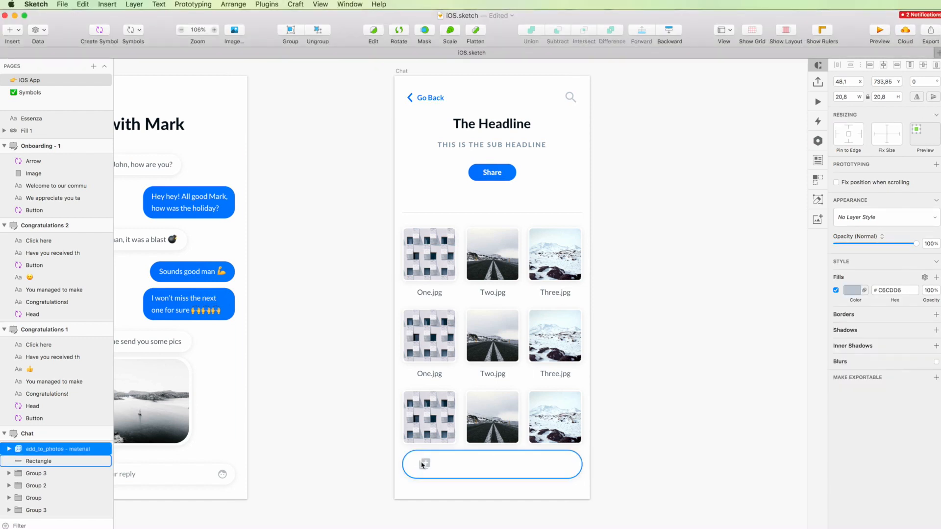
# Step: Insert the Material account_balance icon at size 23 in the bar, to the right of the add-to-photos icon
pyautogui.scroll(5, 421, 465)
pyautogui.scroll(-1, 424, 465)
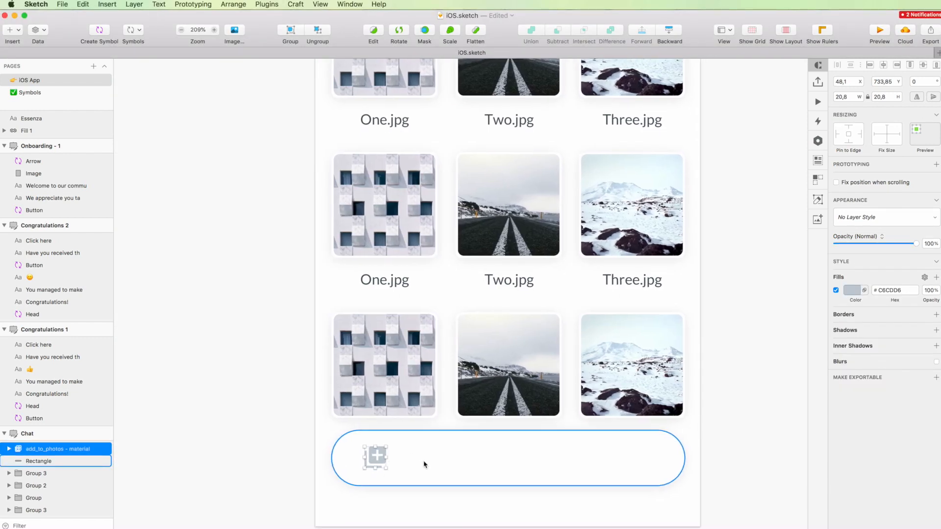
pyautogui.click(266, 4)
pyautogui.click(539, 145)
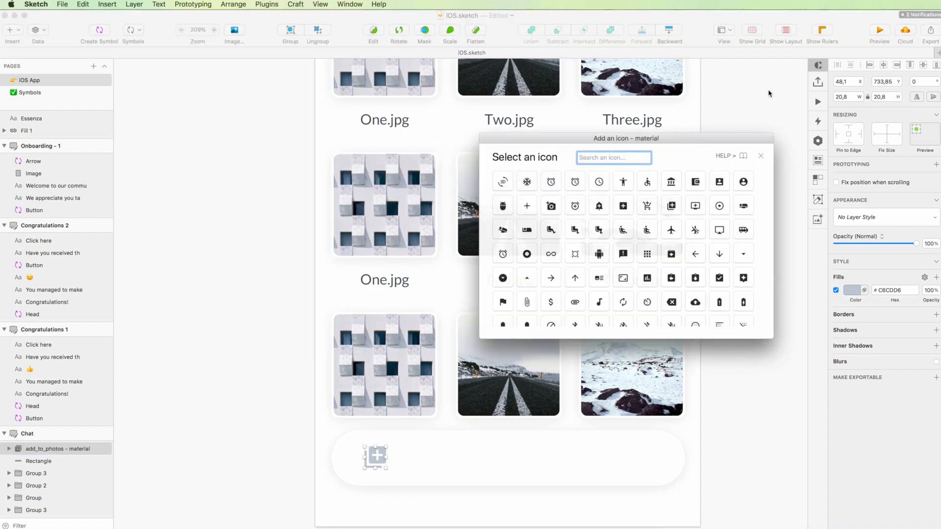
pyautogui.click(672, 182)
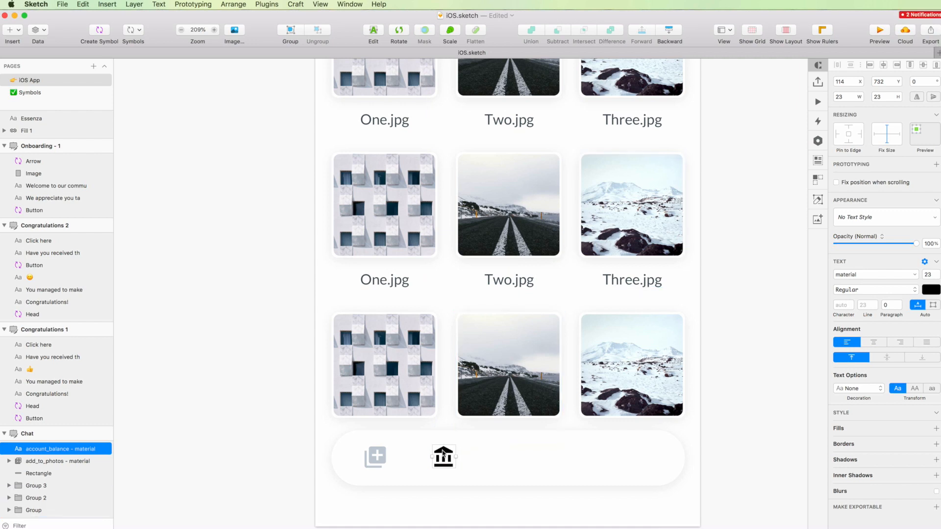
# Step: Duplicate the bank icon twice to the right along the bar, making three copies in a row
pyautogui.scroll(1, 380, 400)
pyautogui.moveTo(449, 475); pyautogui.dragTo(540, 476)
pyautogui.press('super+d')
pyautogui.click(540, 477)
# Step: Replace the middle bank icon with the Material account_balance_wallet icon
pyautogui.click(265, 4)
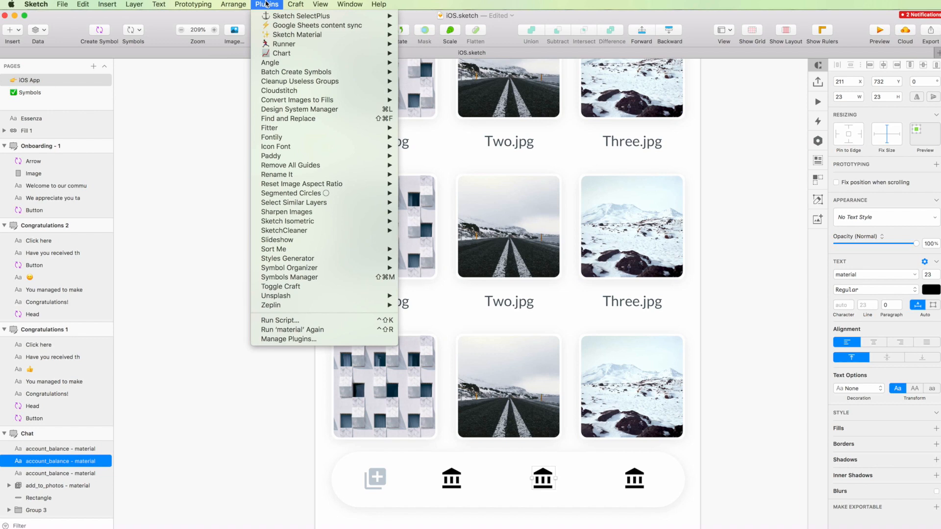
pyautogui.moveTo(294, 147)
pyautogui.click(550, 146)
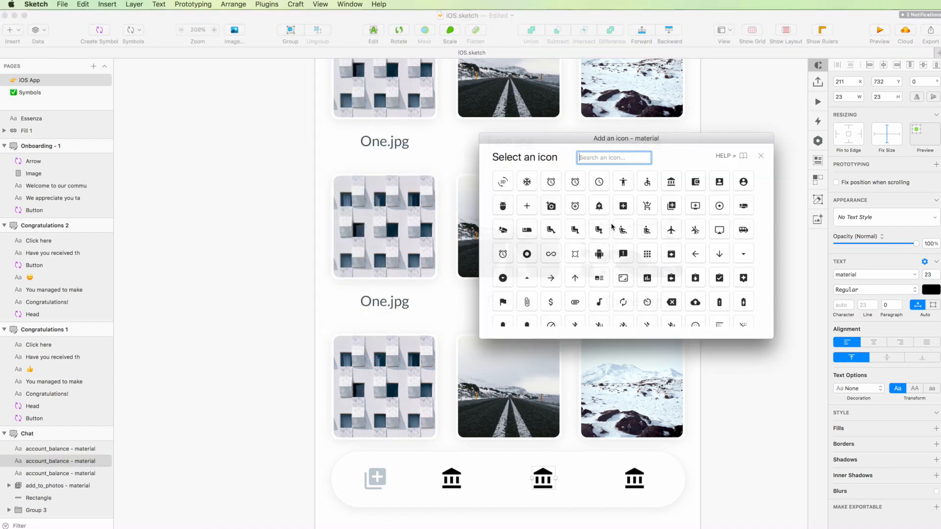
pyautogui.click(696, 182)
pyautogui.press('Tab')
# Step: Replace the rightmost bank icon with the Material assessment icon
pyautogui.click(265, 4)
pyautogui.moveTo(278, 128)
pyautogui.moveTo(284, 146)
pyautogui.click(551, 145)
pyautogui.scroll(-1, 716, 247)
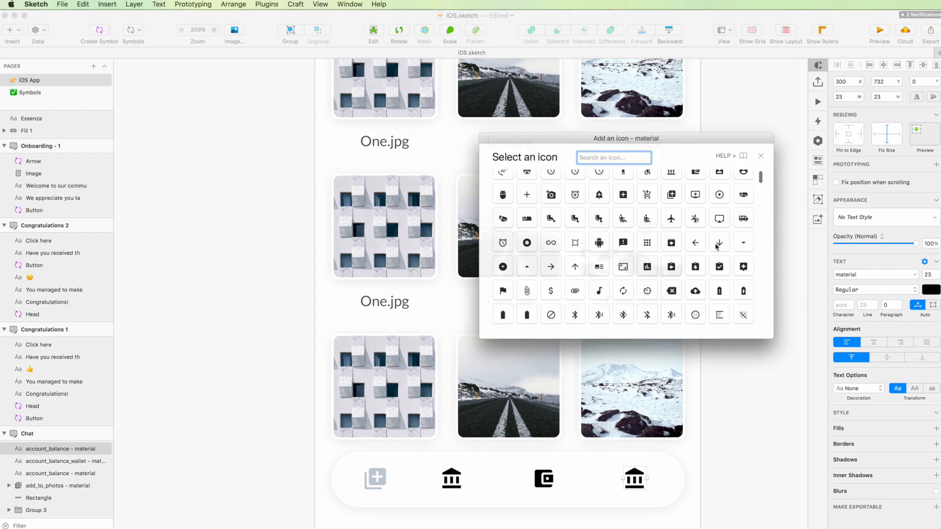
pyautogui.click(647, 266)
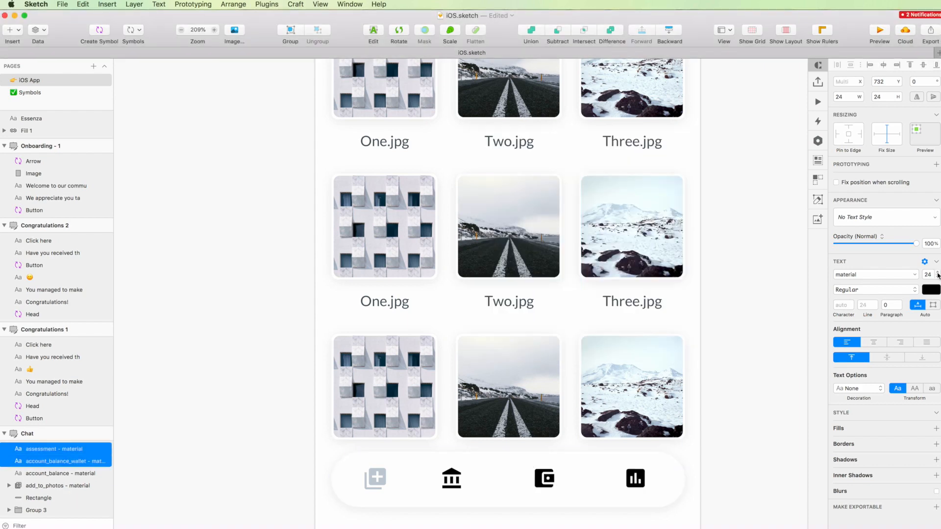
# Step: Recolour the bank, wallet and chart icons to the same grey as the add-to-photos icon
pyautogui.keyDown('shift'); pyautogui.click(458, 481); pyautogui.keyUp('shift')
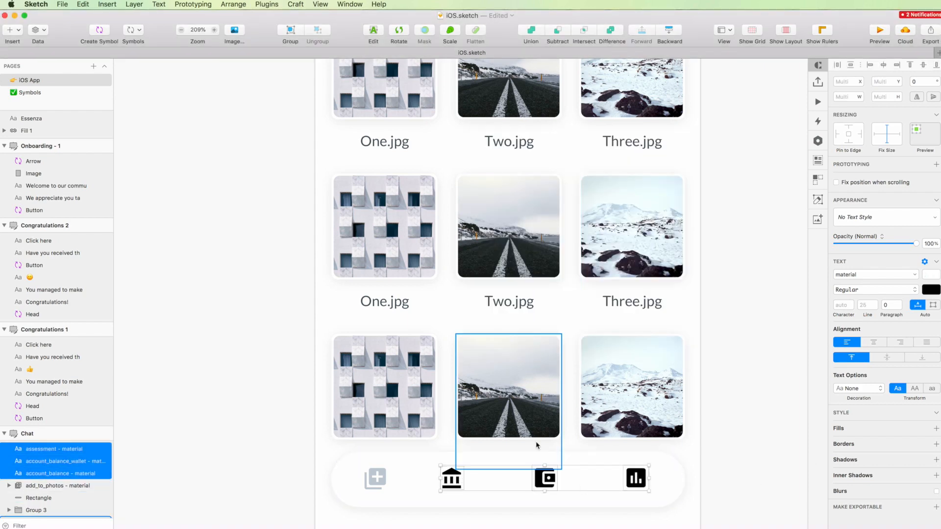
pyautogui.scroll(2, 524, 463)
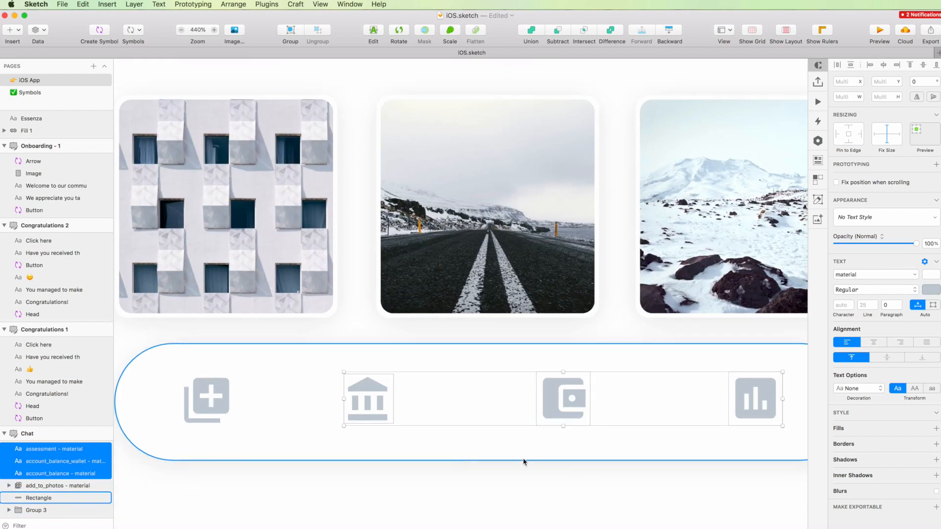
pyautogui.scroll(-5, 523, 458)
pyautogui.keyDown('shift'); pyautogui.click(337, 412); pyautogui.keyUp('shift')
# Step: Set the size of the wallet and chart icons to 26
pyautogui.click(592, 411)
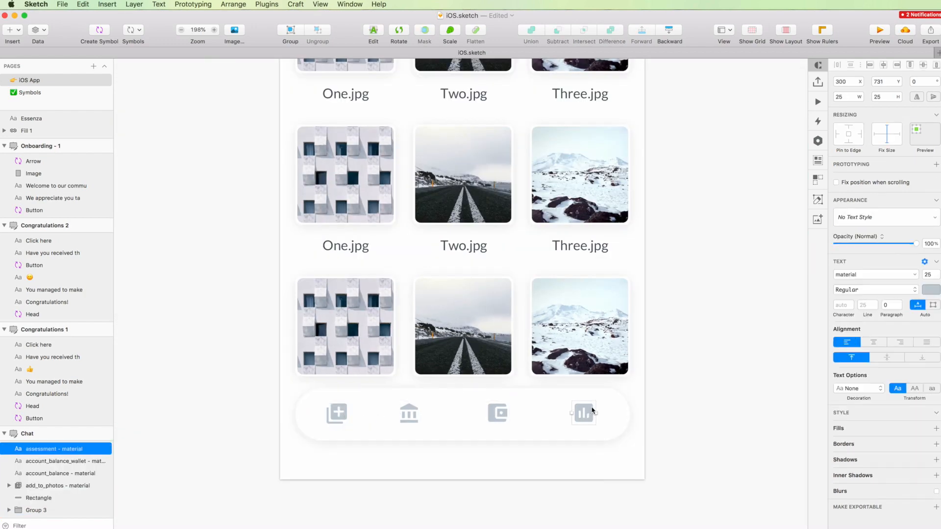
pyautogui.scroll(-1, 544, 409)
pyautogui.keyDown('shift'); pyautogui.click(498, 406); pyautogui.keyUp('shift')
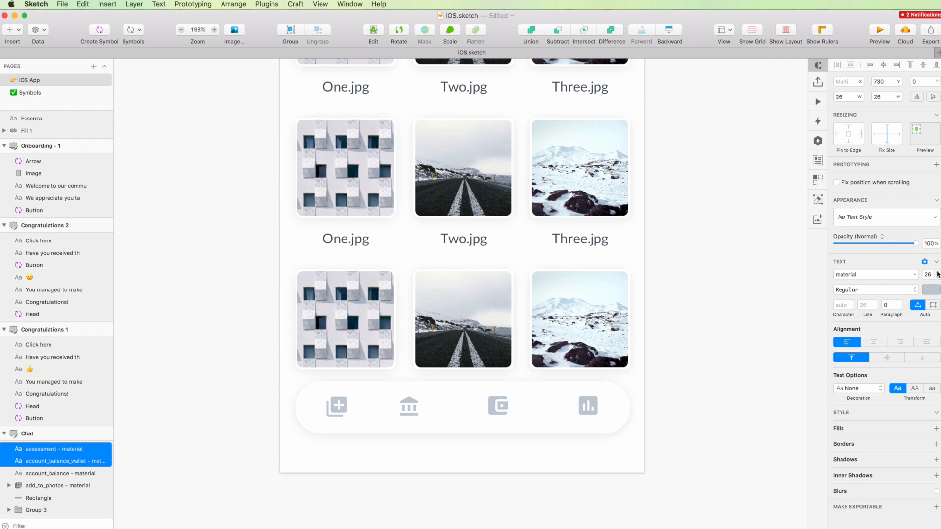
pyautogui.click(409, 410)
# Step: Convert the bank, wallet and chart icons to outlines
pyautogui.click(589, 409)
pyautogui.keyDown('shift'); pyautogui.click(500, 411); pyautogui.keyUp('shift')
pyautogui.keyDown('shift'); pyautogui.click(411, 408); pyautogui.keyUp('shift')
pyautogui.keyDown('shift'); pyautogui.click(339, 407); pyautogui.keyUp('shift')
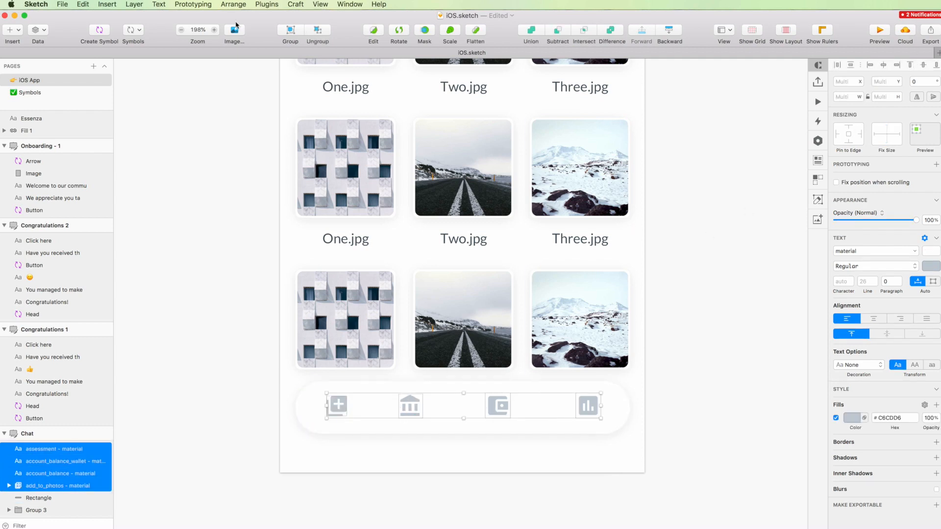
pyautogui.keyDown('shift'); pyautogui.click(338, 406); pyautogui.keyUp('shift')
pyautogui.click(134, 4)
pyautogui.click(157, 191)
# Step: Distribute the four bar icons evenly in the horizontal direction
pyautogui.keyDown('shift'); pyautogui.click(337, 410); pyautogui.keyUp('shift')
pyautogui.click(838, 67)
pyautogui.click(544, 112)
pyautogui.scroll(-2, 706, 384)
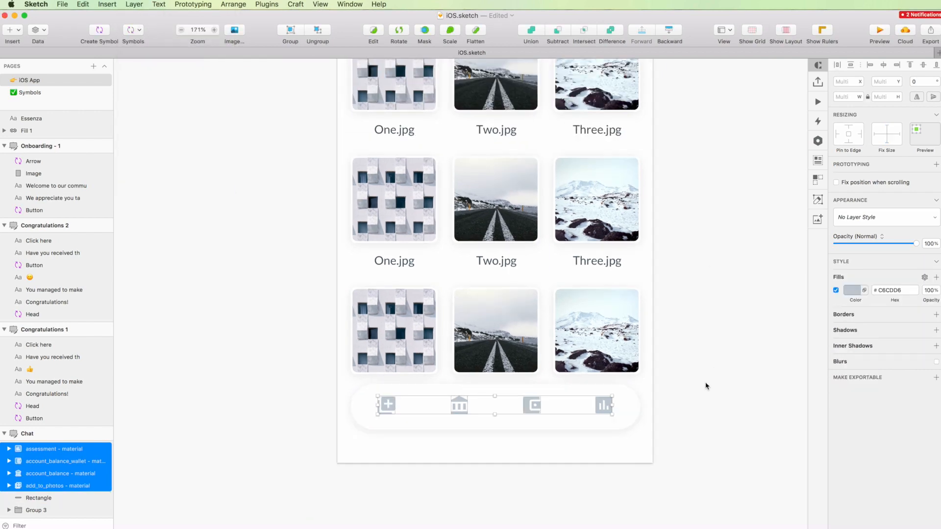
pyautogui.click(706, 384)
# Step: Recolour the add-to-photos icon with the blue of the Share button
pyautogui.scroll(2, 705, 384)
pyautogui.click(394, 447)
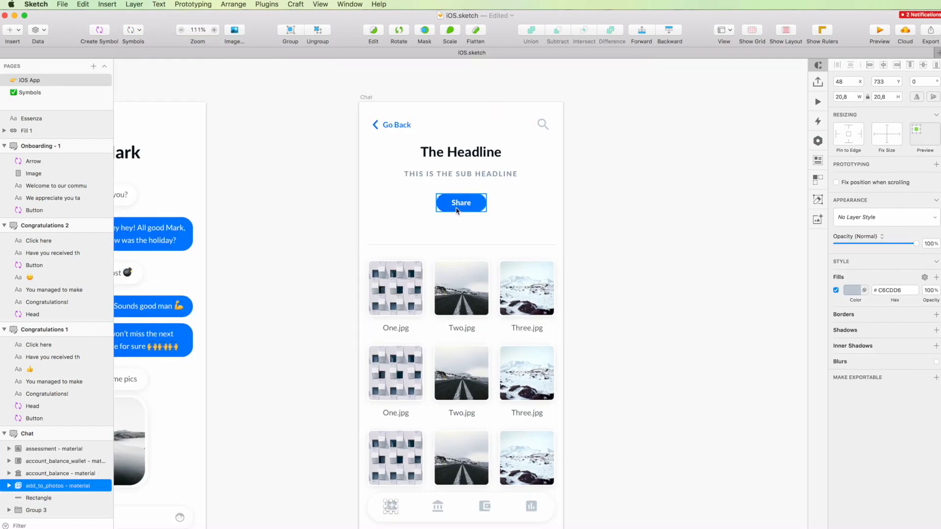
pyautogui.doubleClick(458, 196)
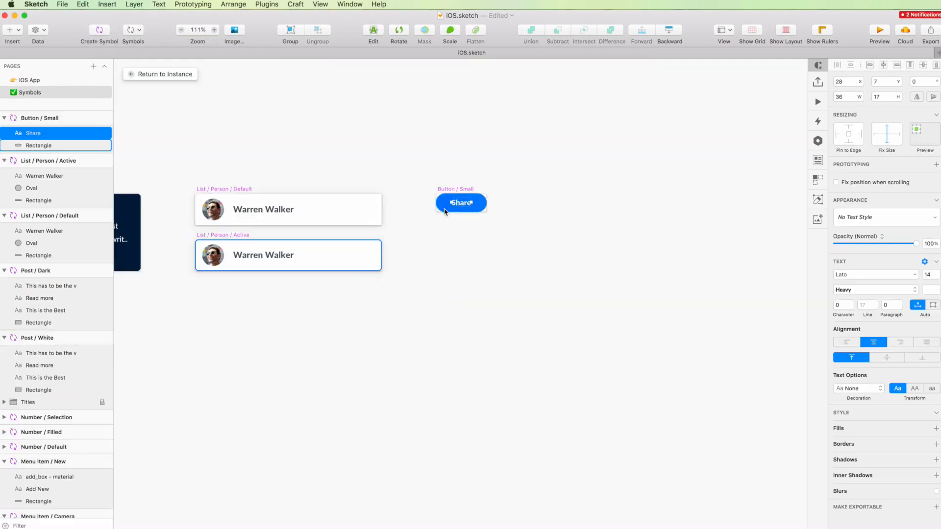
pyautogui.click(160, 77)
pyautogui.click(622, 418)
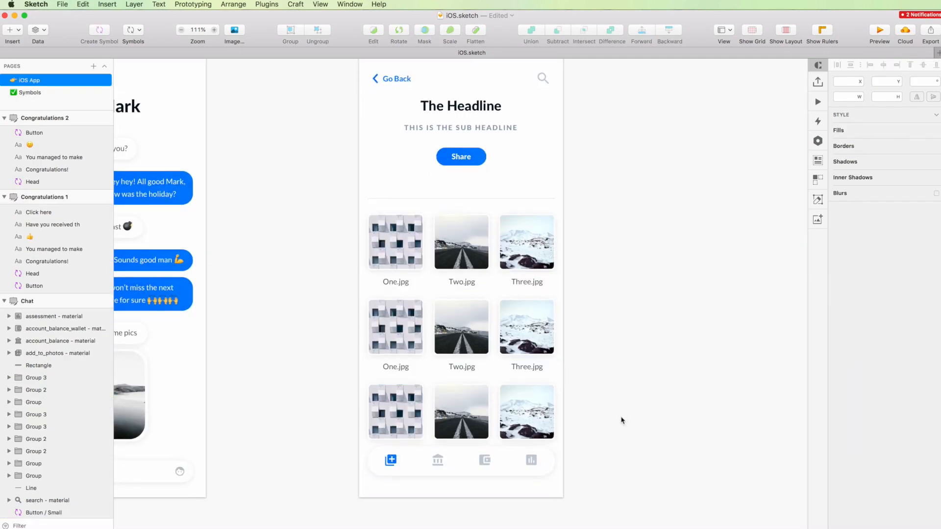
pyautogui.scroll(-4, 622, 419)
pyautogui.hscroll(2, 621, 419)
pyautogui.hscroll(-2, 621, 420)
pyautogui.scroll(4, 621, 420)
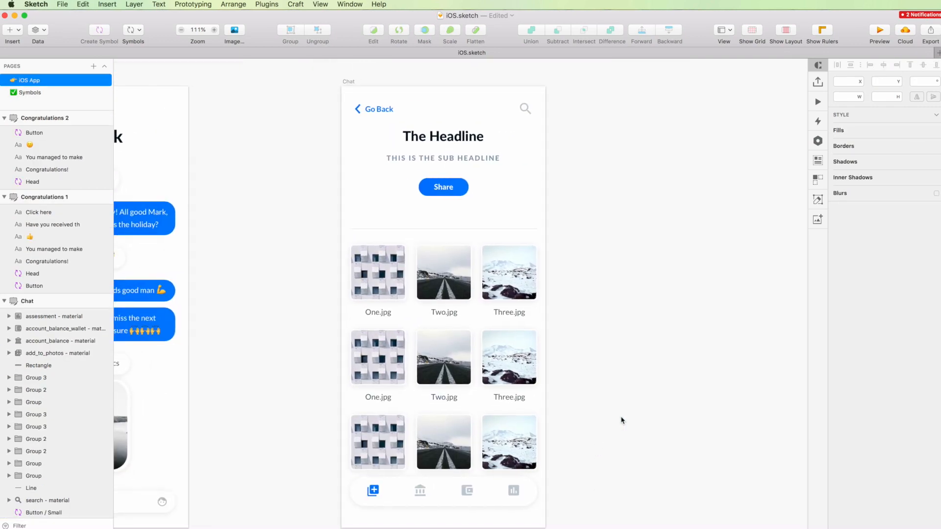
pyautogui.scroll(-1, 621, 419)
pyautogui.hscroll(-2, 622, 419)
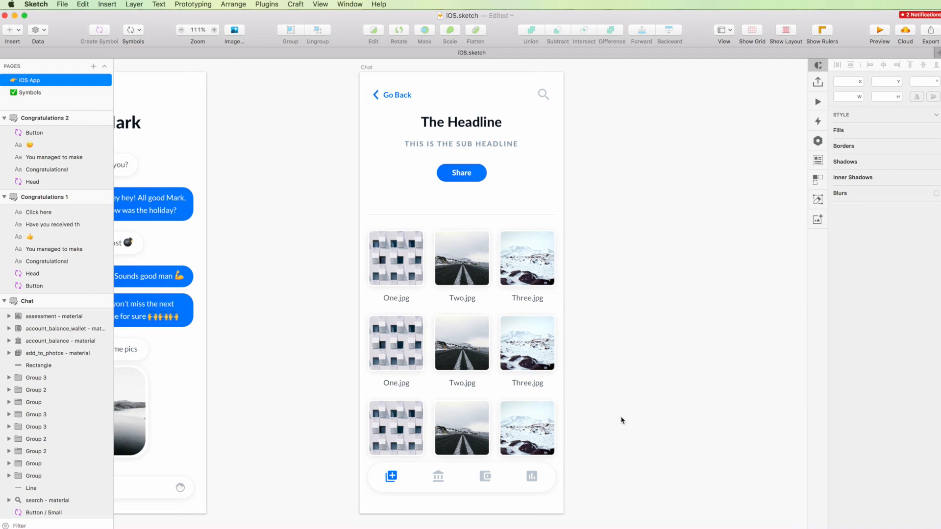
# Step: Relabel the first two photos of the second row Four.jpg and Five.jpg, centring each label under its card
pyautogui.click(406, 384)
pyautogui.write('Four')
pyautogui.press('Escape')
pyautogui.keyDown('shift'); pyautogui.click(405, 373); pyautogui.keyUp('shift')
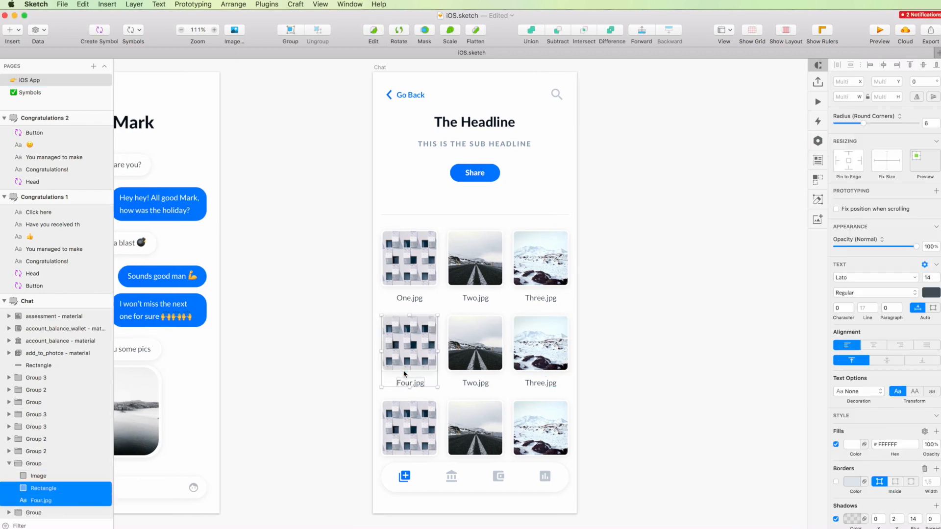
pyautogui.click(471, 384)
pyautogui.write('Five')
pyautogui.press('Escape')
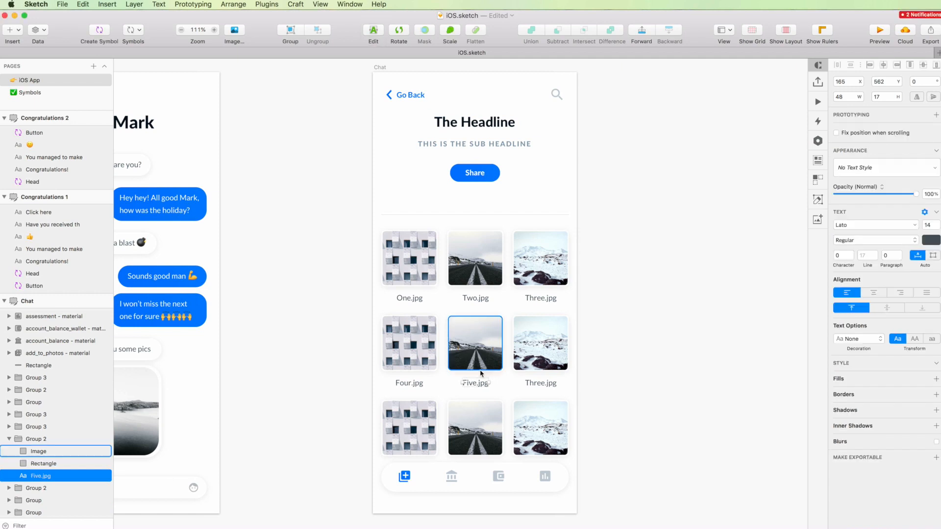
pyautogui.keyDown('shift'); pyautogui.click(490, 374); pyautogui.keyUp('shift')
# Step: Relabel the third photo of the second row Six.jpg
pyautogui.doubleClick(536, 382)
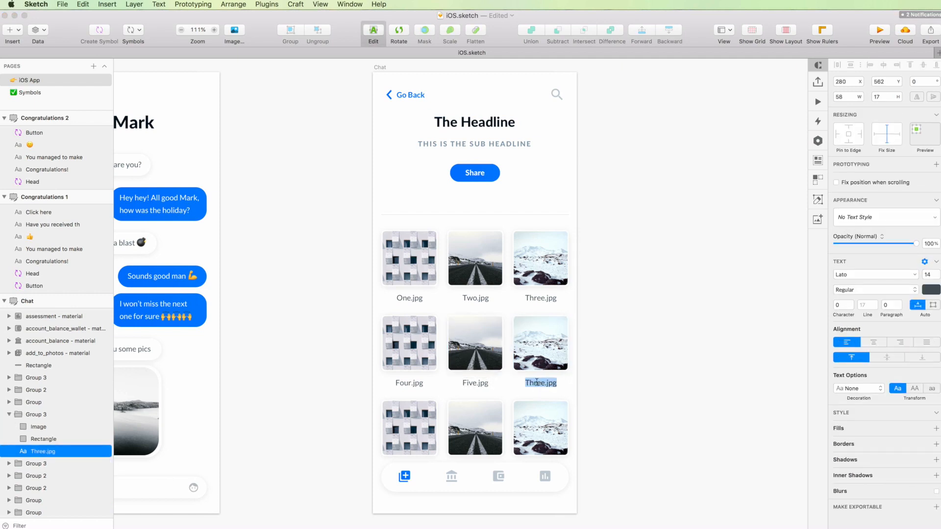
pyautogui.write('Six')
pyautogui.press('Escape')
pyautogui.click(618, 333)
pyautogui.hscroll(-3, 618, 336)
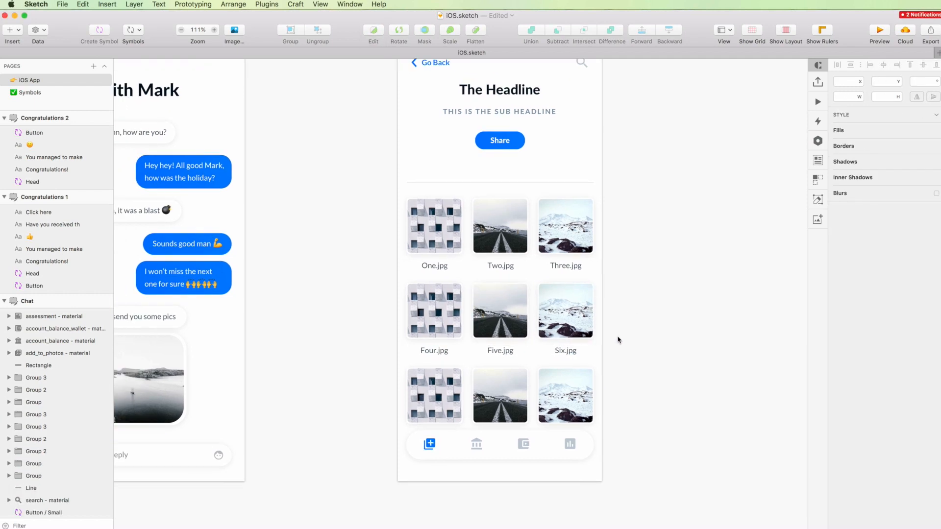
# Step: Fill the photos in the second and third rows with random Unsplash images
pyautogui.click(440, 336)
pyautogui.keyDown('shift'); pyautogui.click(514, 336); pyautogui.keyUp('shift')
pyautogui.keyDown('shift'); pyautogui.click(570, 337); pyautogui.keyUp('shift')
pyautogui.click(38, 30)
pyautogui.moveTo(74, 96)
pyautogui.click(157, 94)
pyautogui.scroll(2, 389, 271)
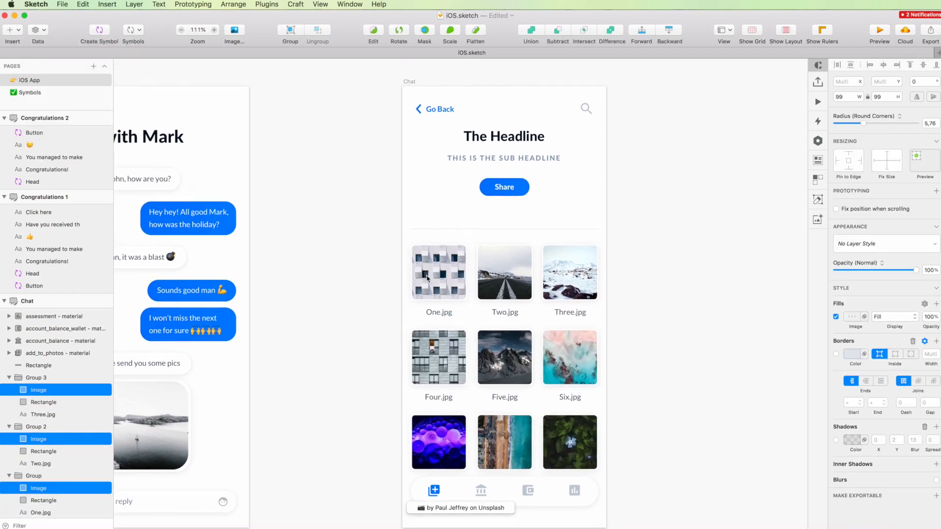
# Step: Replace the Four.jpg and Five.jpg photos and the third row's two outer photos with Unsplash images for "Minimal"
pyautogui.click(38, 30)
pyautogui.moveTo(73, 95)
pyautogui.click(176, 108)
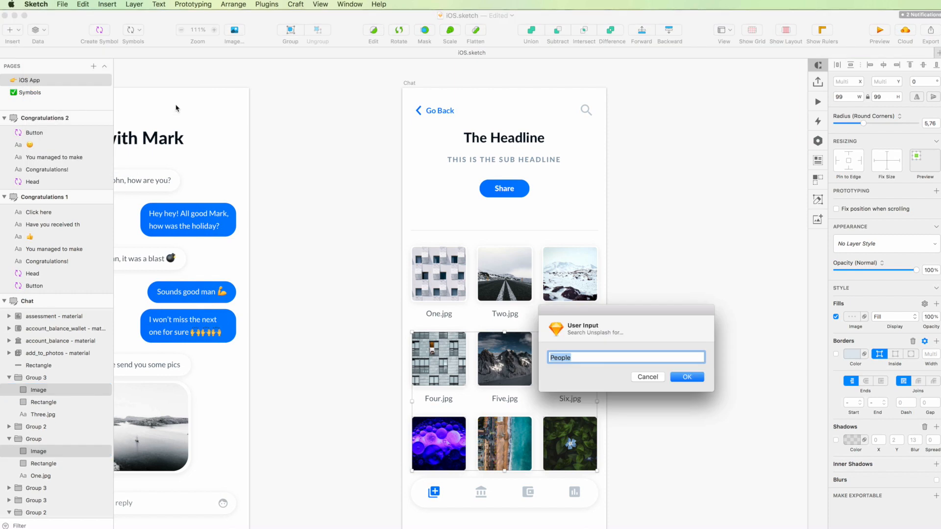
pyautogui.write('Minimal')
pyautogui.press('Return')
pyautogui.click(346, 309)
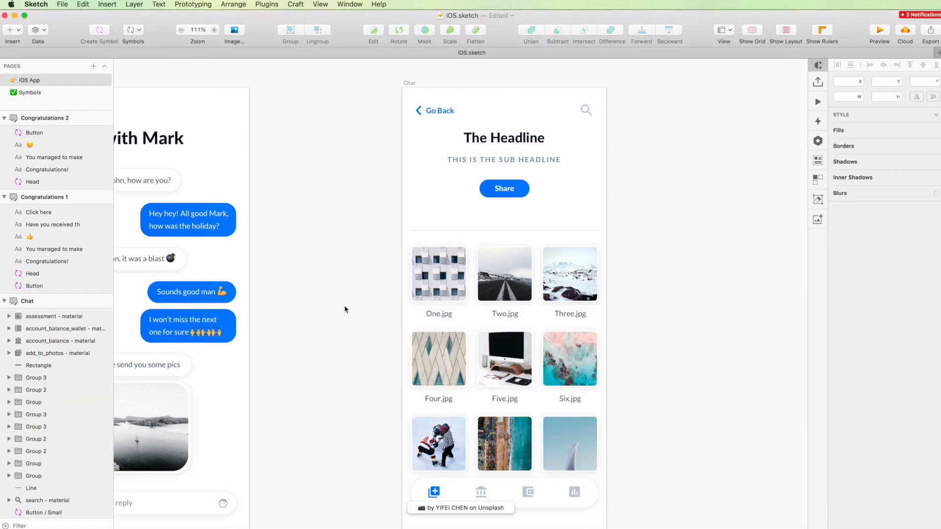
# Step: Replace the Four.jpg photo and the third row's middle photo with Unsplash images for "Minimal"
pyautogui.scroll(1, 392, 338)
pyautogui.keyDown('super'); pyautogui.click(439, 370); pyautogui.keyUp('super')
pyautogui.keyDown('shift'); pyautogui.keyDown('super'); pyautogui.click(524, 445); pyautogui.keyUp('super'); pyautogui.keyUp('shift')
pyautogui.click(38, 30)
pyautogui.moveTo(73, 94)
pyautogui.click(153, 108)
pyautogui.write('Minimal')
pyautogui.press('Return')
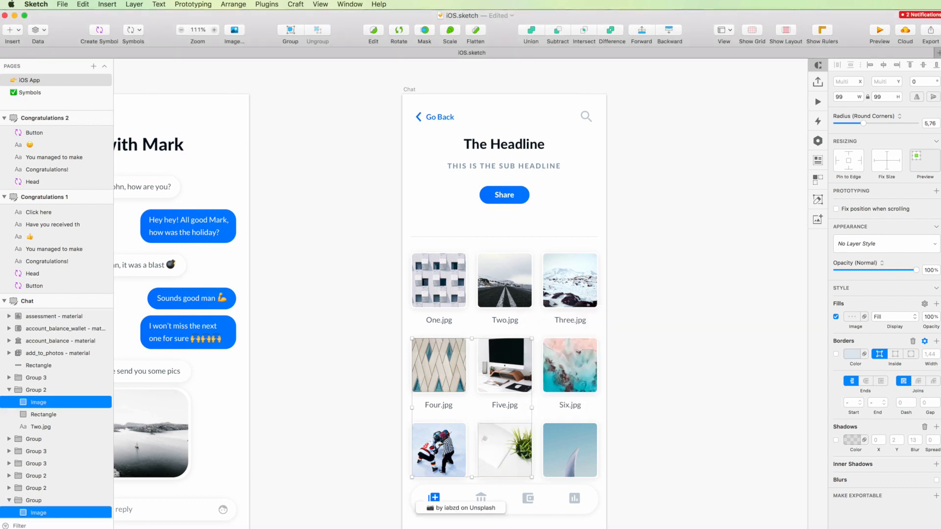
# Step: Swap the Four.jpg photo once more for a different Unsplash image found with "Minimal"
pyautogui.click(362, 338)
pyautogui.keyDown('super'); pyautogui.click(440, 368); pyautogui.keyUp('super')
pyautogui.click(38, 30)
pyautogui.moveTo(79, 95)
pyautogui.click(186, 102)
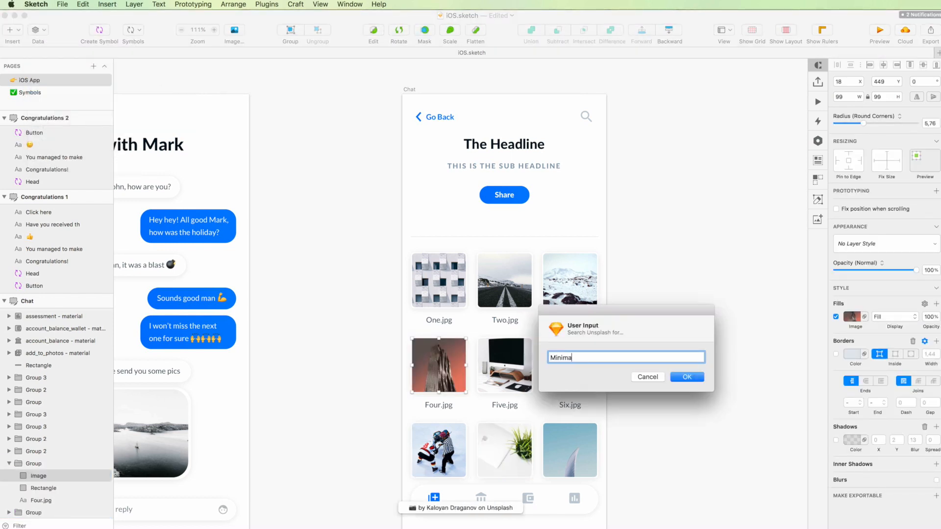
pyautogui.press('Return')
pyautogui.click(304, 216)
# Step: Rename all nine photo card groups after their label text, without a prefix
pyautogui.hscroll(5, 321, 236)
pyautogui.scroll(-2, 322, 235)
pyautogui.scroll(-1, 384, 226)
pyautogui.hscroll(-2, 276, 283)
pyautogui.scroll(1, 290, 276)
pyautogui.moveTo(357, 246); pyautogui.dragTo(593, 424)
pyautogui.click(274, 279)
pyautogui.moveTo(354, 260); pyautogui.dragTo(608, 446)
pyautogui.click(274, 4)
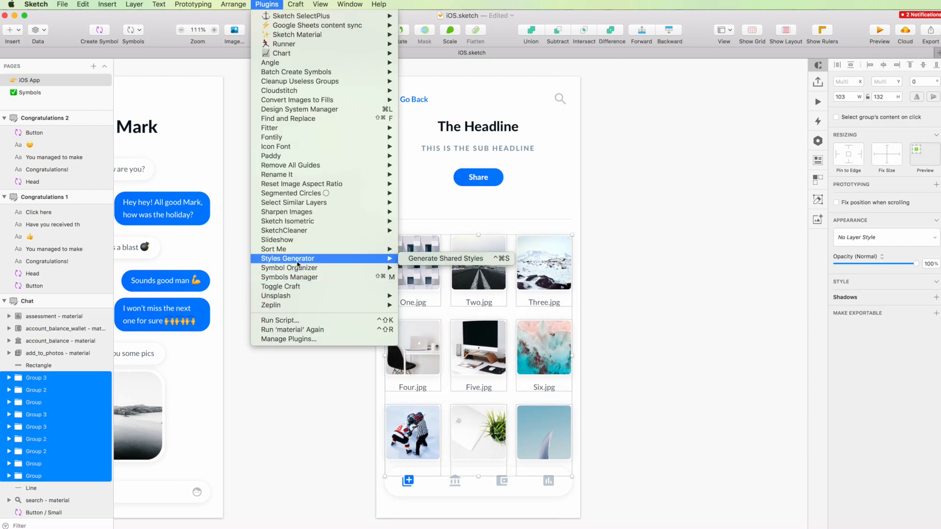
pyautogui.moveTo(343, 230)
pyautogui.click(488, 305)
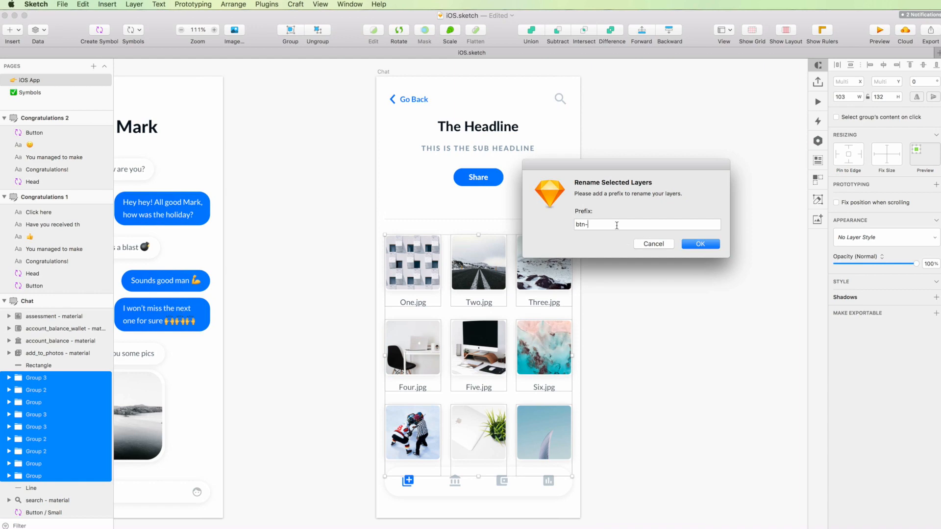
pyautogui.click(653, 243)
# Step: Sort the first row's card groups by x-position and place them above the other card groups in the layer order
pyautogui.moveTo(345, 287); pyautogui.dragTo(547, 281)
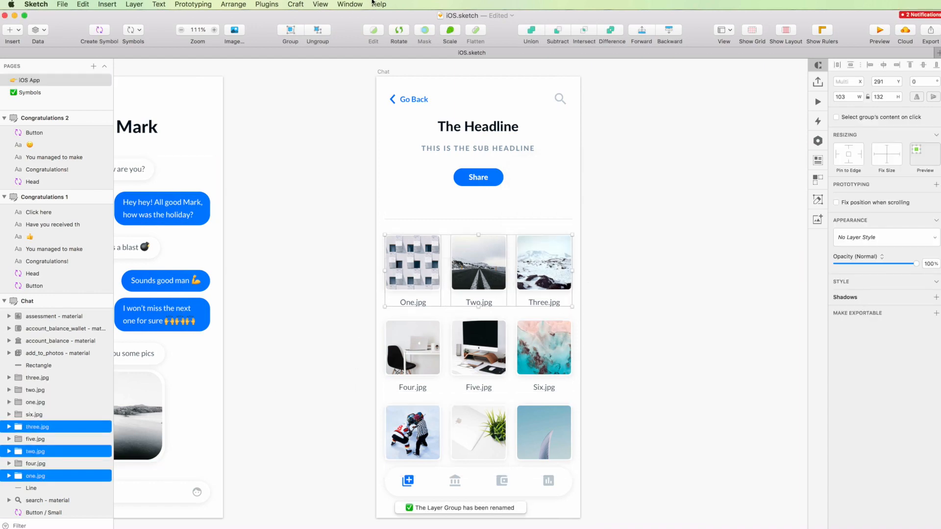
pyautogui.click(266, 4)
pyautogui.moveTo(314, 231)
pyautogui.click(519, 255)
pyautogui.moveTo(37, 453); pyautogui.dragTo(37, 372)
# Step: Sort the second row's and the third row's card groups by their x-position in the layer order
pyautogui.click(37, 476)
pyautogui.keyDown('shift'); pyautogui.click(36, 452); pyautogui.keyUp('shift')
pyautogui.click(267, 3)
pyautogui.click(372, 326)
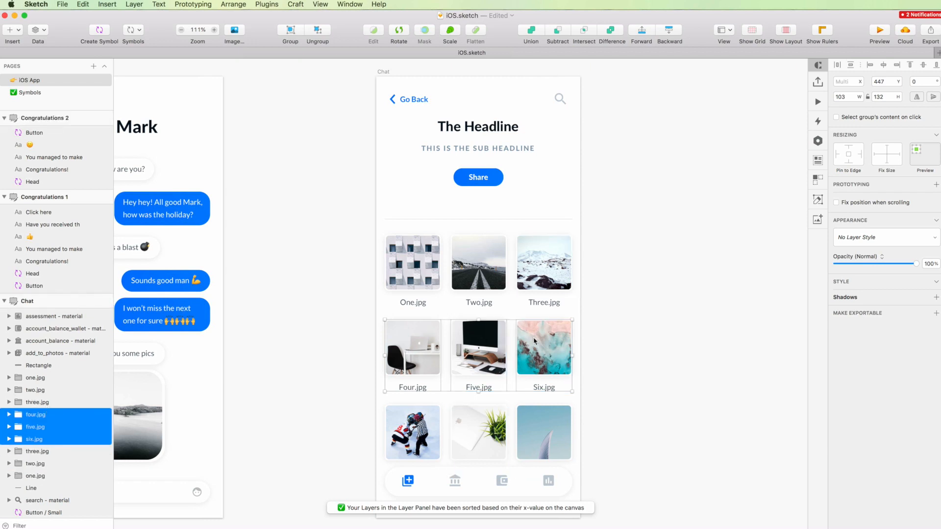
pyautogui.moveTo(360, 407); pyautogui.dragTo(538, 436)
pyautogui.click(267, 4)
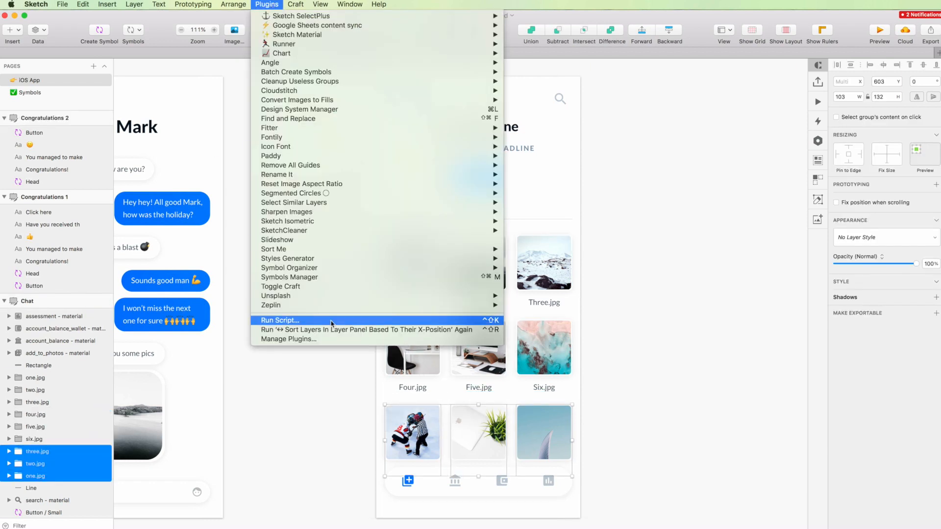
pyautogui.click(363, 324)
# Step: Group the bottom icon bar with its four icons and name the group Menu
pyautogui.click(395, 455)
pyautogui.moveTo(387, 500); pyautogui.dragTo(567, 495)
pyautogui.press('super+g')
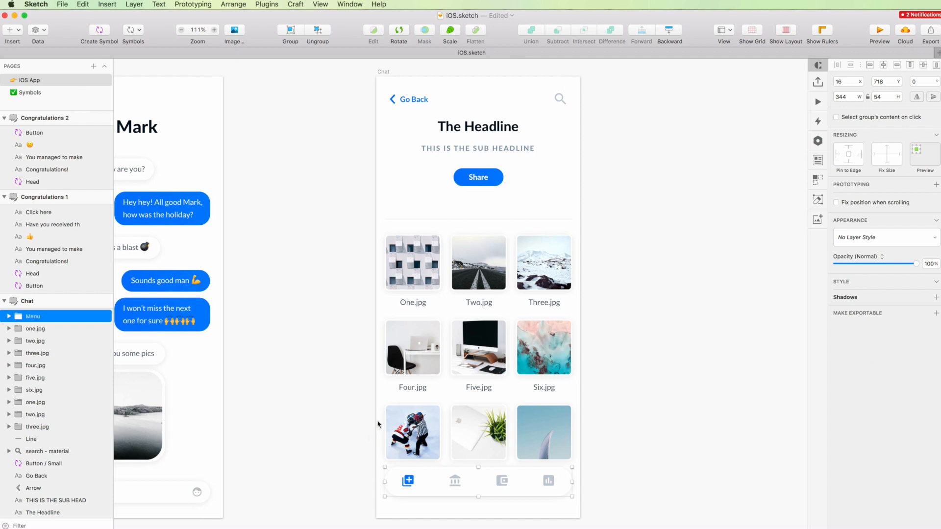
# Step: Lower the Menu bar clear of the third row's labels and relabel that row's first photo Seven.jpg
pyautogui.click(406, 436)
pyautogui.scroll(-2, 417, 451)
pyautogui.scroll(5, 424, 483)
pyautogui.click(9, 402)
pyautogui.click(43, 439)
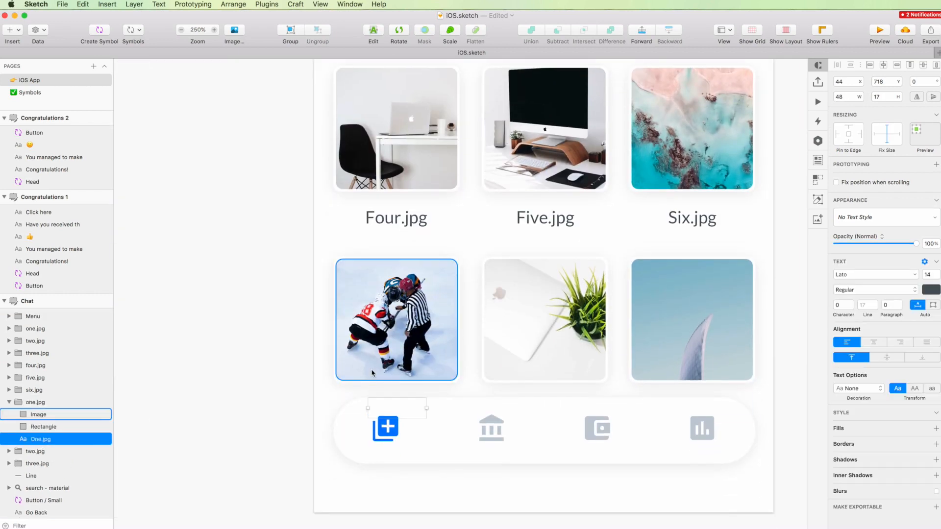
pyautogui.doubleClick(400, 407)
pyautogui.write('Sev')
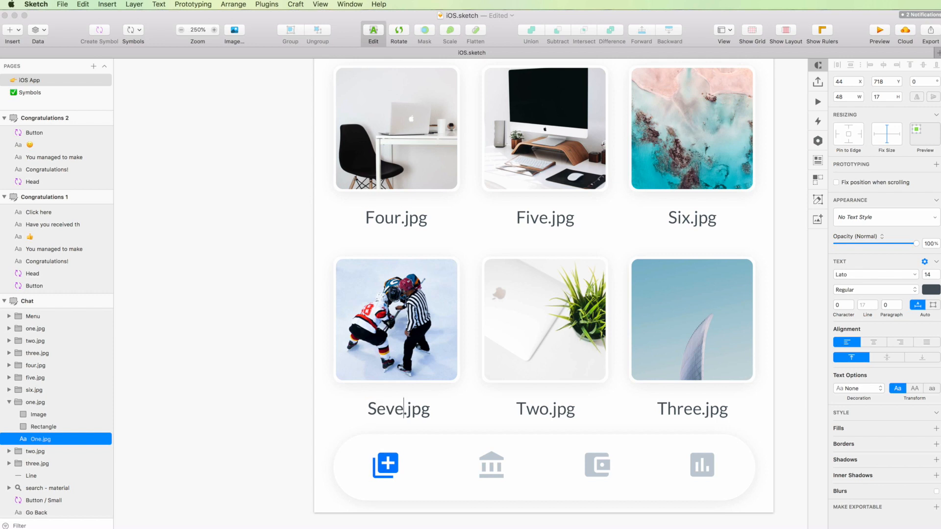
pyautogui.write('en')
pyautogui.press('Escape')
# Step: Relabel the third row's second and third photos Eight.jpg and Nine.jpg, centring each label under its card
pyautogui.doubleClick(545, 406)
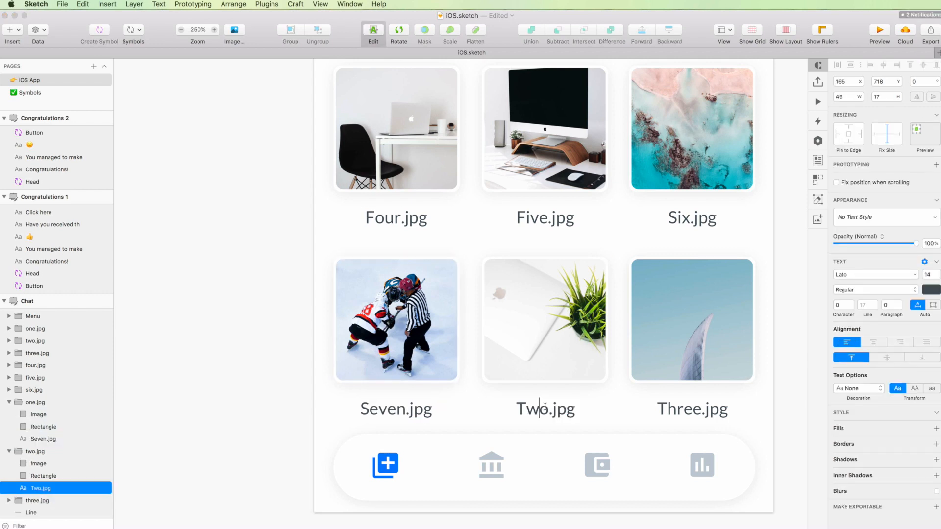
pyautogui.press('Escape')
pyautogui.keyDown('shift'); pyautogui.click(553, 382); pyautogui.keyUp('shift')
pyautogui.press('ctrl+super+h')
pyautogui.doubleClick(679, 408)
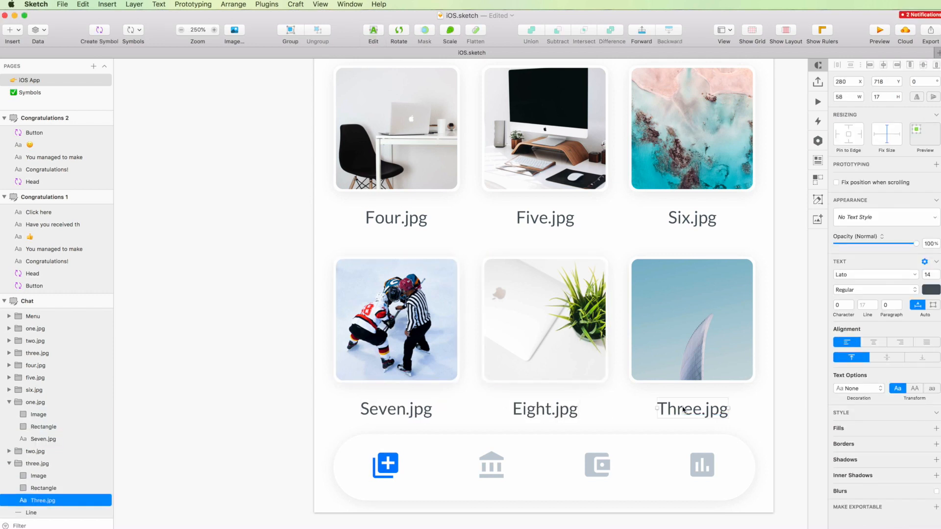
pyautogui.moveTo(701, 408); pyautogui.dragTo(614, 406)
pyautogui.press('Escape')
pyautogui.keyDown('shift'); pyautogui.click(709, 384); pyautogui.keyUp('shift')
pyautogui.press('ctrl+super+h')
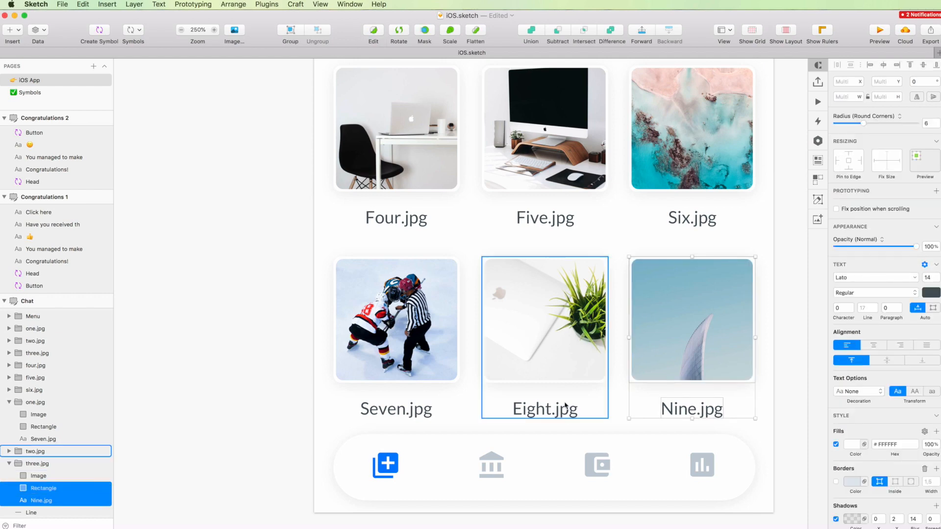
pyautogui.click(318, 363)
# Step: Rename the third row's card groups Seven.jpg, Eight.jpg and Nine.jpg to match their labels
pyautogui.doubleClick(393, 413)
pyautogui.doubleClick(39, 402)
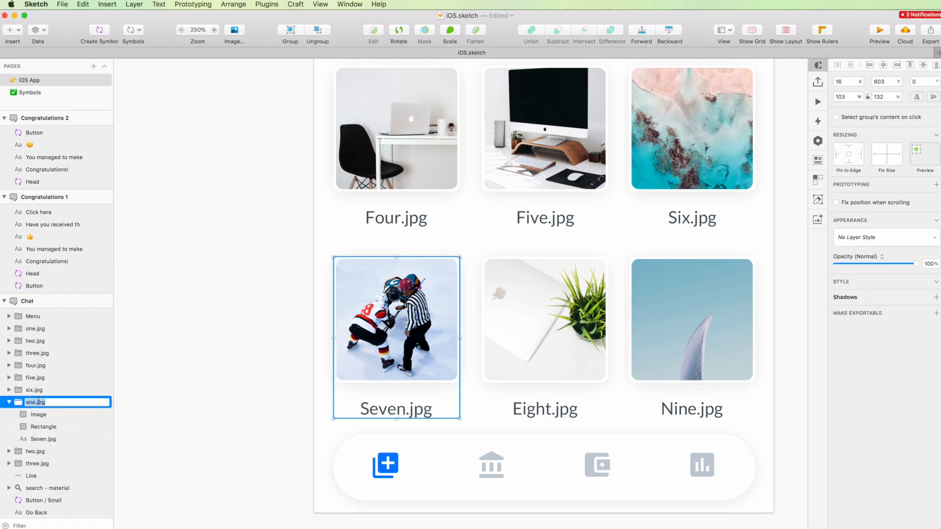
pyautogui.doubleClick(554, 411)
pyautogui.doubleClick(44, 451)
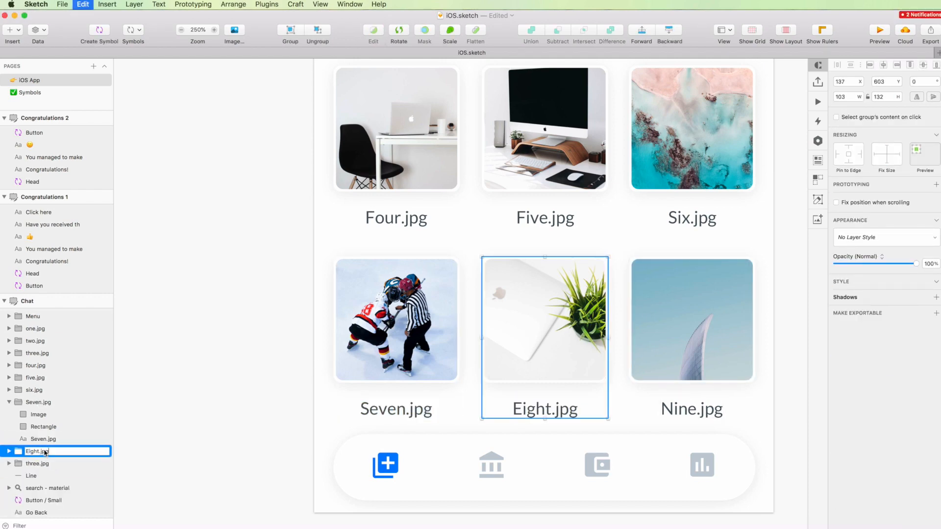
pyautogui.doubleClick(690, 410)
pyautogui.press('super+c')
pyautogui.doubleClick(35, 463)
pyautogui.press('super+v')
pyautogui.click(266, 354)
# Step: Position the Menu bar over the third row's labels at a Y of about 721
pyautogui.click(481, 466)
pyautogui.press('super+0')
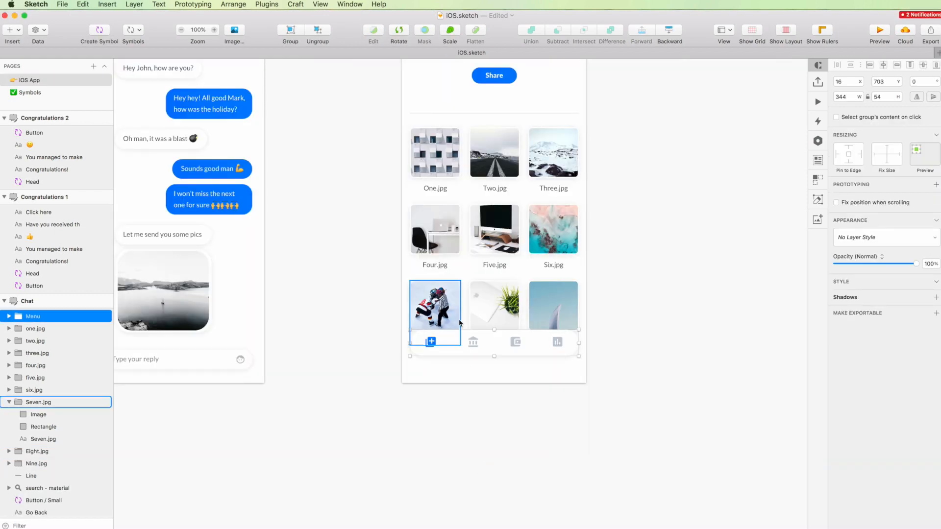
pyautogui.scroll(5, 460, 323)
pyautogui.hotkey('shift', 'Down')
pyautogui.press('Down')
pyautogui.press('Down')
pyautogui.press('Down')
pyautogui.press('Down')
pyautogui.press('Down')
pyautogui.click(633, 341)
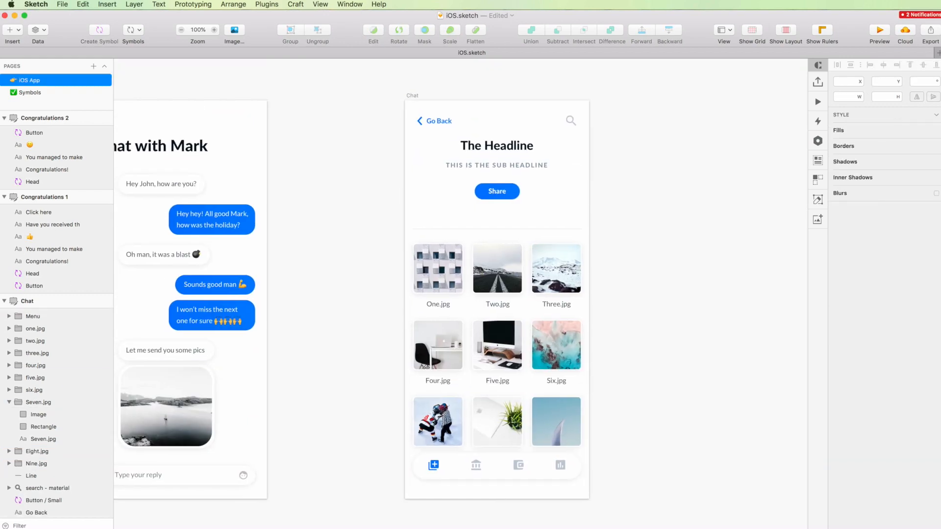
# Step: Rename the first two icon layers in the Menu bar Add and Uni
pyautogui.click(494, 193)
pyautogui.click(437, 468)
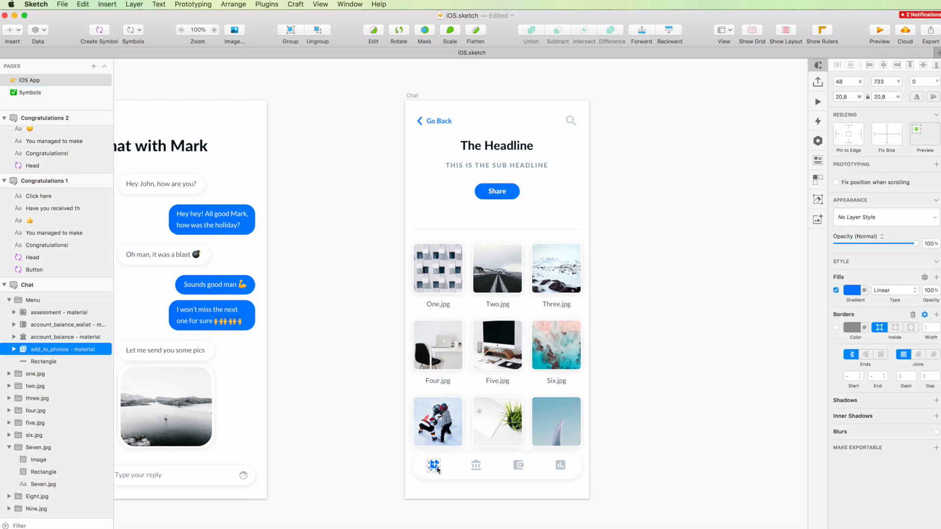
pyautogui.click(476, 464)
pyautogui.press('Return')
pyautogui.hscroll(-1, 483, 464)
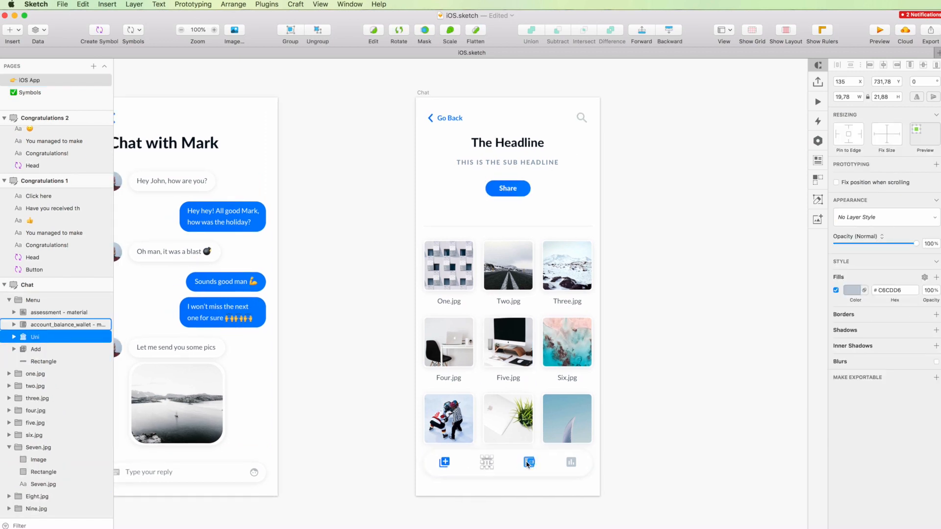
# Step: Rename the third and fourth icon layers in the Menu bar Wallet and Graph
pyautogui.click(527, 462)
pyautogui.write('Wallet')
pyautogui.press('Return')
pyautogui.hscroll(-1, 571, 462)
pyautogui.click(578, 460)
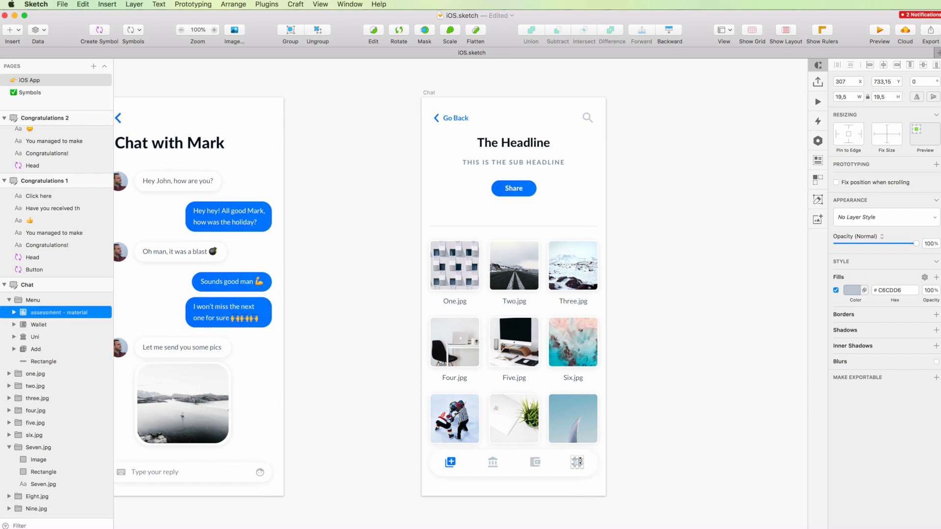
pyautogui.press('Return')
# Step: Sort the Menu bar's four icon layers by their x-position in the layer order
pyautogui.scroll(1, 531, 448)
pyautogui.hscroll(-1, 531, 447)
pyautogui.keyDown('shift'); pyautogui.click(549, 475); pyautogui.keyUp('shift')
pyautogui.keyDown('shift'); pyautogui.click(508, 475); pyautogui.keyUp('shift')
pyautogui.keyDown('shift'); pyautogui.click(466, 476); pyautogui.keyUp('shift')
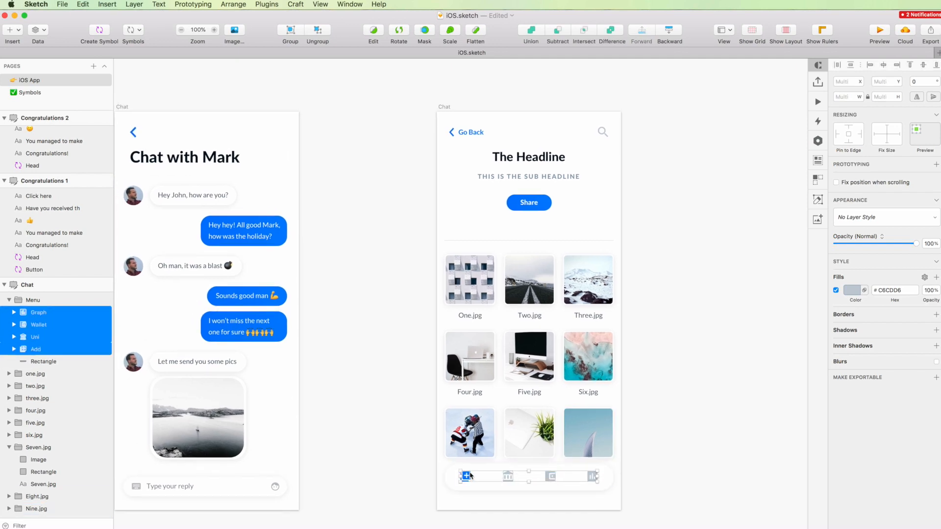
pyautogui.click(266, 4)
pyautogui.click(313, 330)
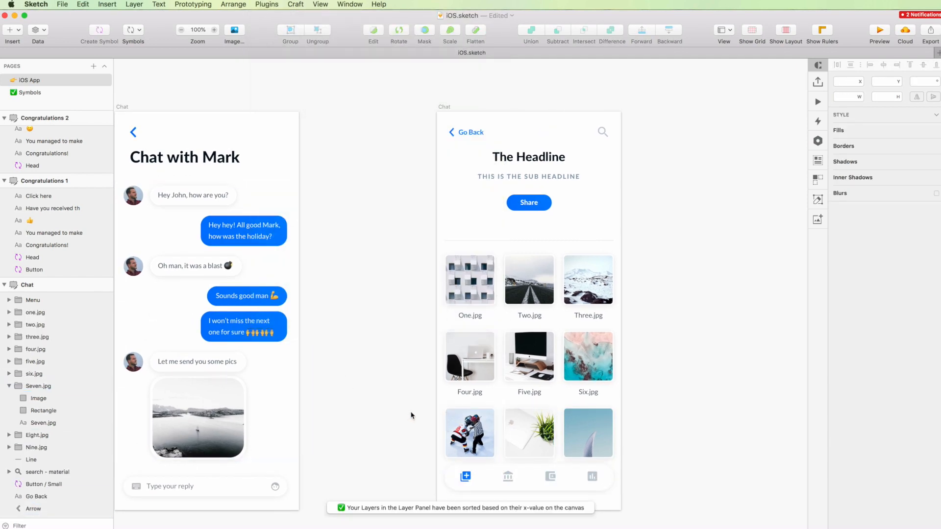
# Step: Rename the third row's card groups in lowercase as seven.jpg, eight.jpg and nine.jpg
pyautogui.doubleClick(38, 386)
pyautogui.scroll(-1, 37, 377)
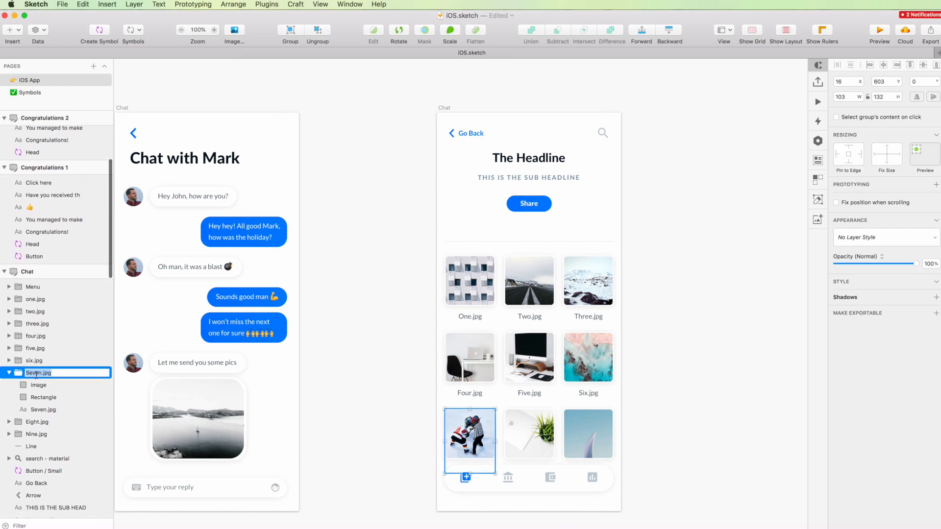
pyautogui.doubleClick(35, 423)
pyautogui.doubleClick(28, 435)
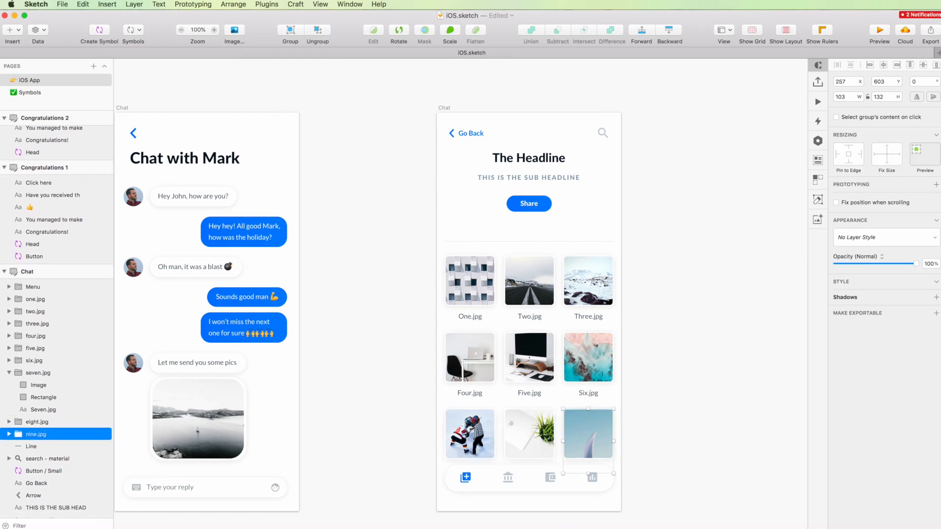
pyautogui.press('Escape')
pyautogui.click(9, 434)
# Step: Examine the photo grid artboard's layout, including the divider line and the Menu bar
pyautogui.scroll(1, 9, 419)
pyautogui.scroll(-1, 381, 378)
pyautogui.hscroll(3, 381, 379)
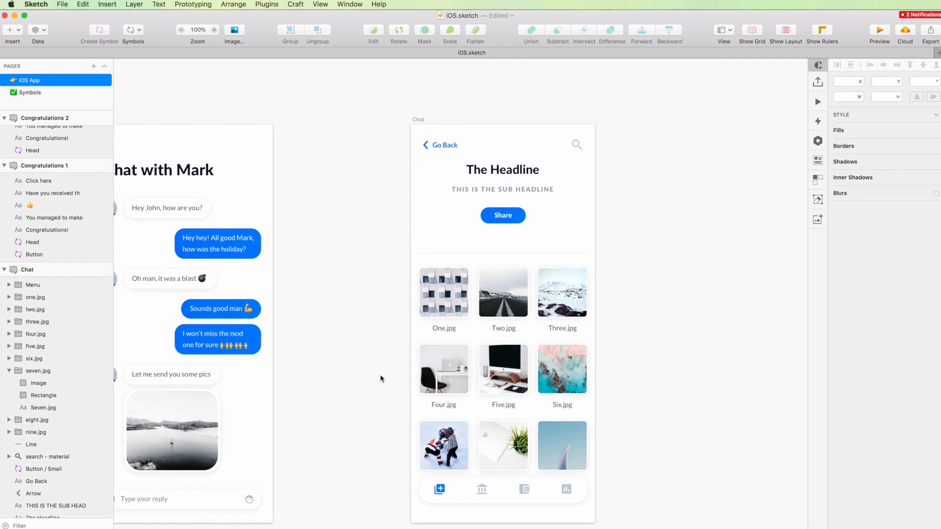
pyautogui.scroll(1, 384, 373)
pyautogui.hscroll(1, 384, 374)
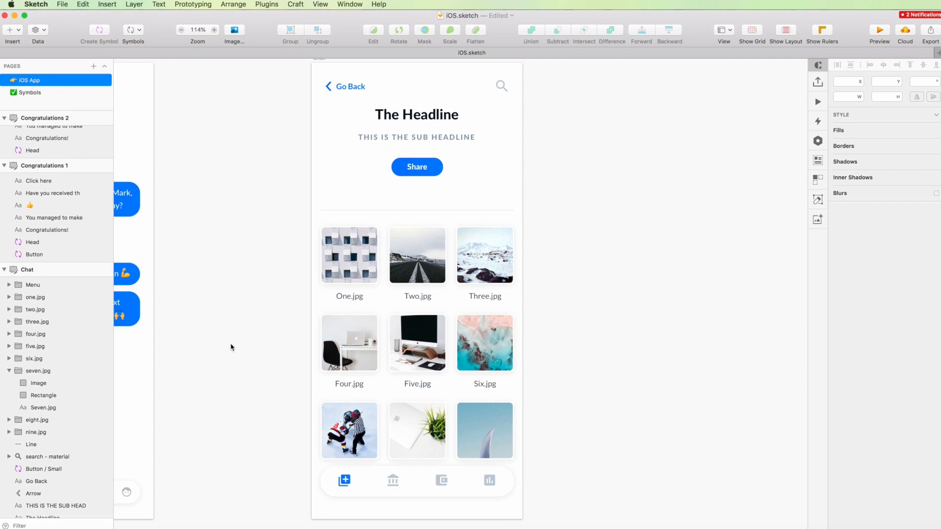
pyautogui.hscroll(-5, 231, 347)
pyautogui.click(461, 227)
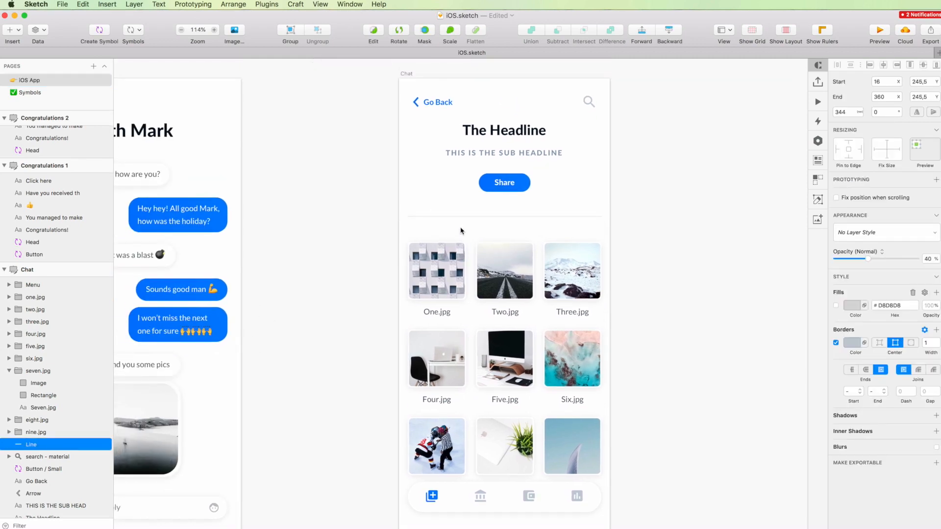
pyautogui.scroll(-3, 461, 294)
pyautogui.click(488, 458)
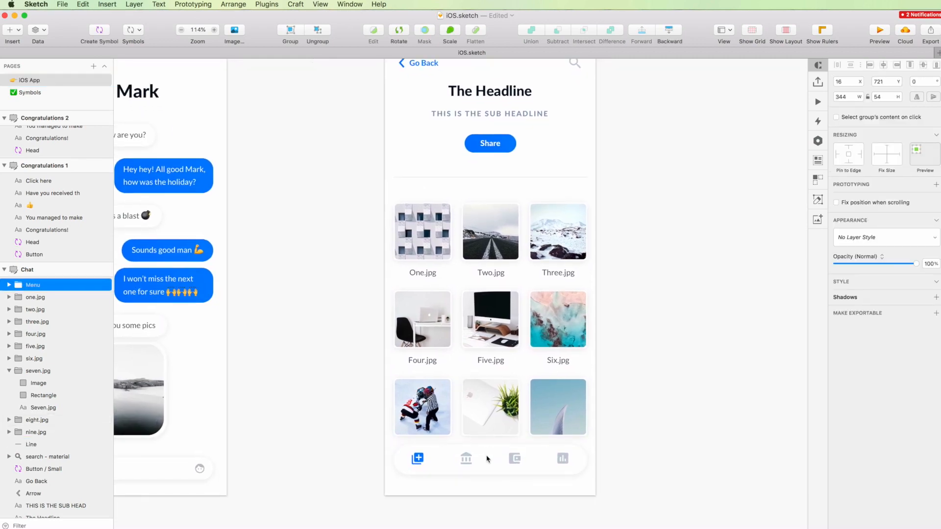
# Step: Change the headline text to "Gallery" and centre it on the artboard
pyautogui.scroll(3, 487, 459)
pyautogui.doubleClick(466, 149)
pyautogui.write('Gallery')
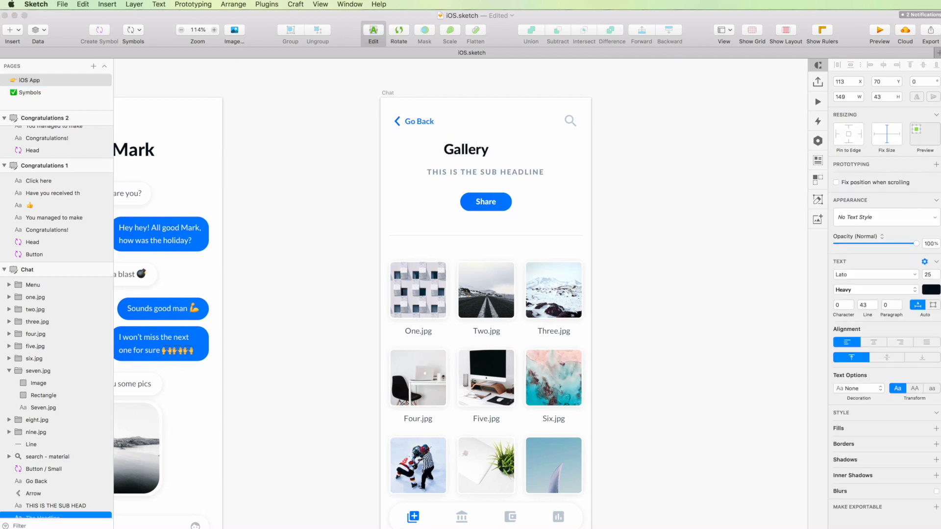
pyautogui.press('Escape')
pyautogui.moveTo(481, 149); pyautogui.dragTo(500, 149)
# Step: Replace the sub headline with "21 February 2028" and transform it to uppercase
pyautogui.doubleClick(484, 171)
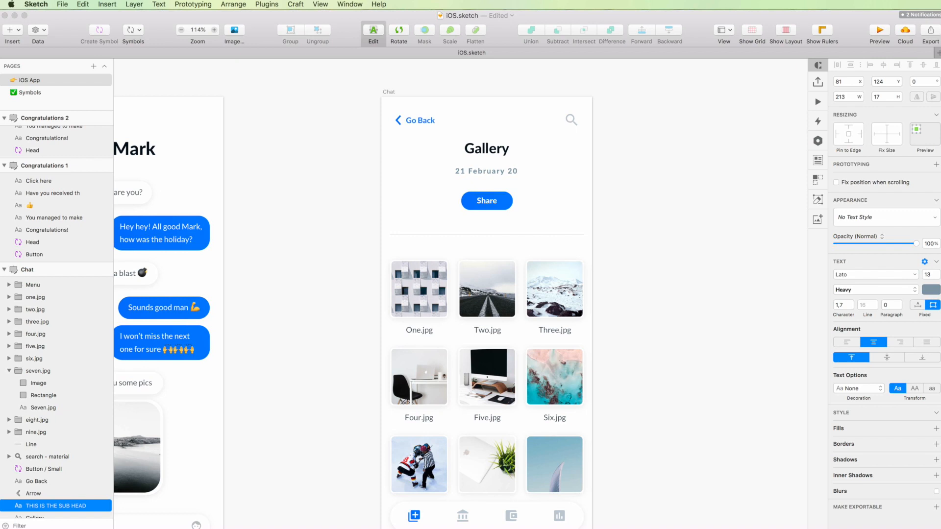
pyautogui.click(706, 205)
pyautogui.doubleClick(483, 172)
pyautogui.click(614, 284)
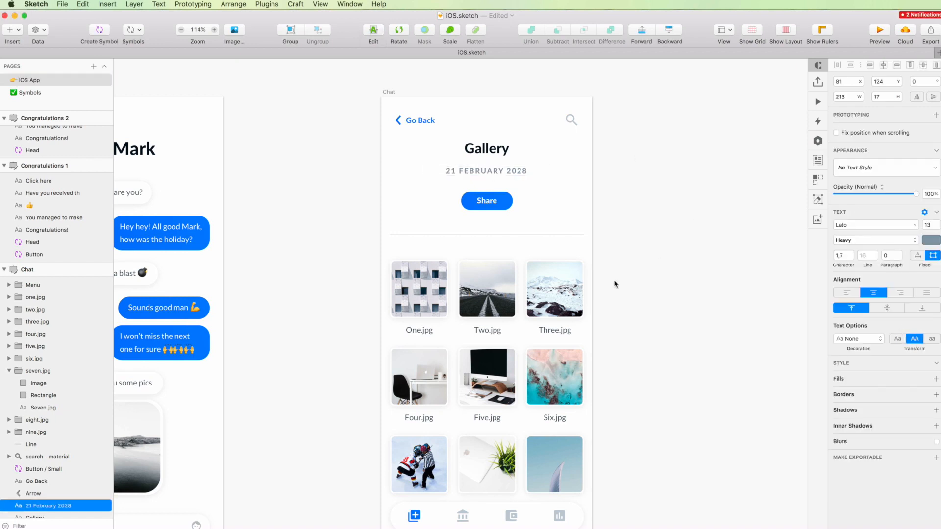
pyautogui.click(679, 272)
# Step: Nudge the date sub headline down by 2 px
pyautogui.scroll(-3, 682, 269)
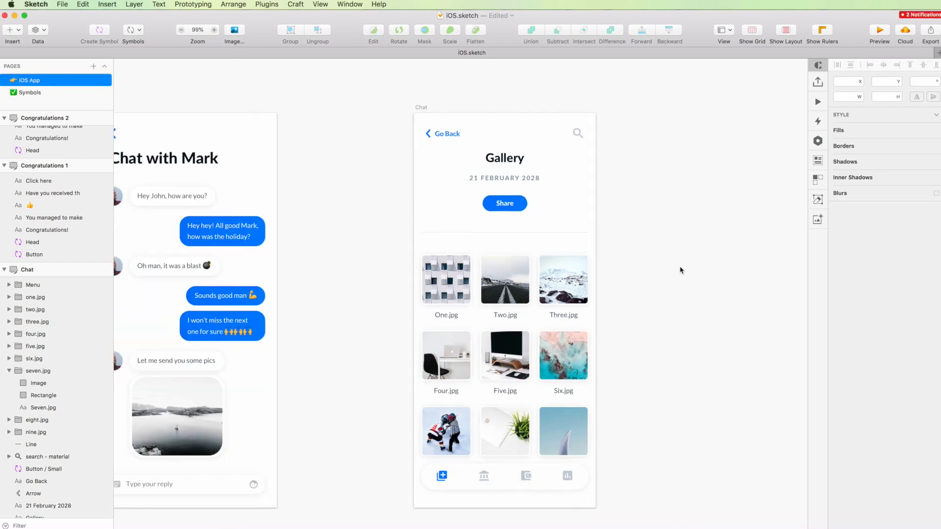
pyautogui.hscroll(2, 681, 269)
pyautogui.click(493, 179)
pyautogui.press('Down')
pyautogui.press('Down')
pyautogui.click(576, 171)
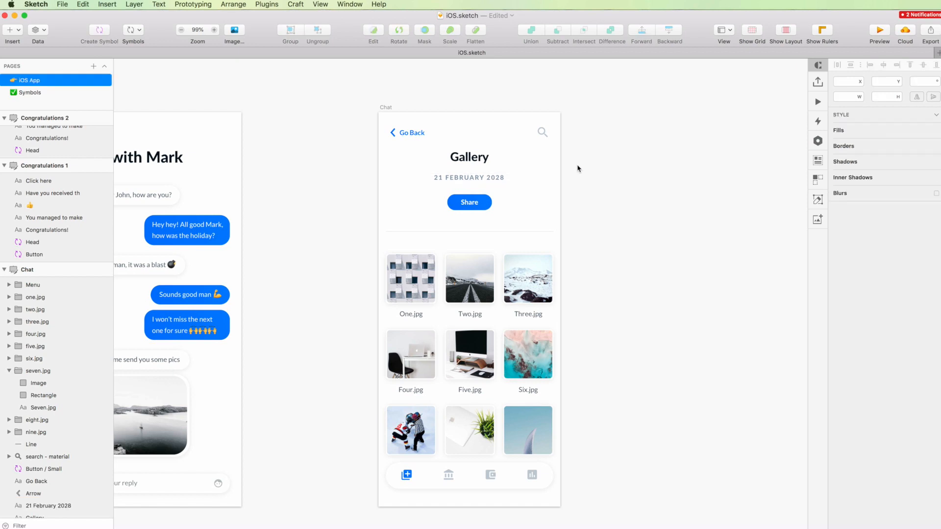
pyautogui.hscroll(3, 583, 177)
pyautogui.scroll(1, 585, 178)
pyautogui.scroll(-2, 590, 180)
pyautogui.hscroll(-1, 591, 181)
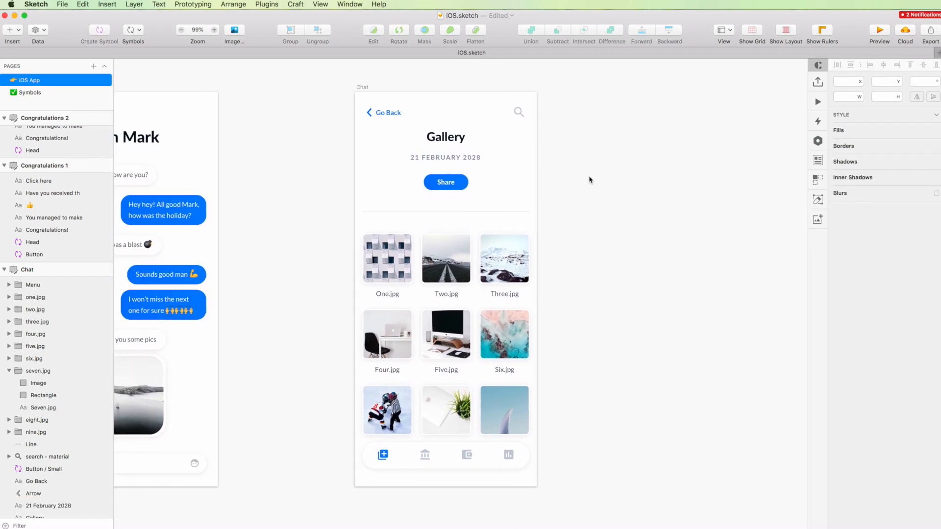
pyautogui.moveTo(355, 107); pyautogui.dragTo(401, 120)
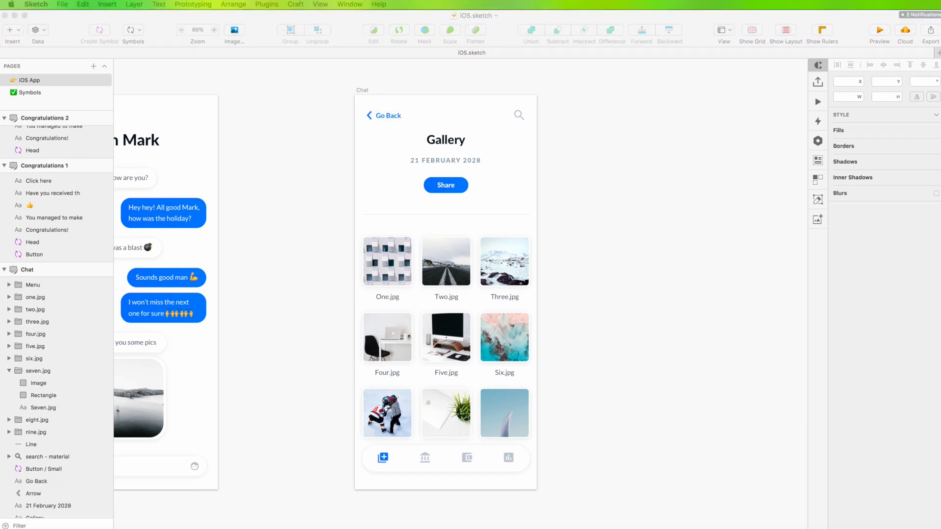
# Step: Create a symbol named "Go Back" from the header's Go Back text and arrow, sending it to the Symbols page
pyautogui.scroll(-5, 330, 269)
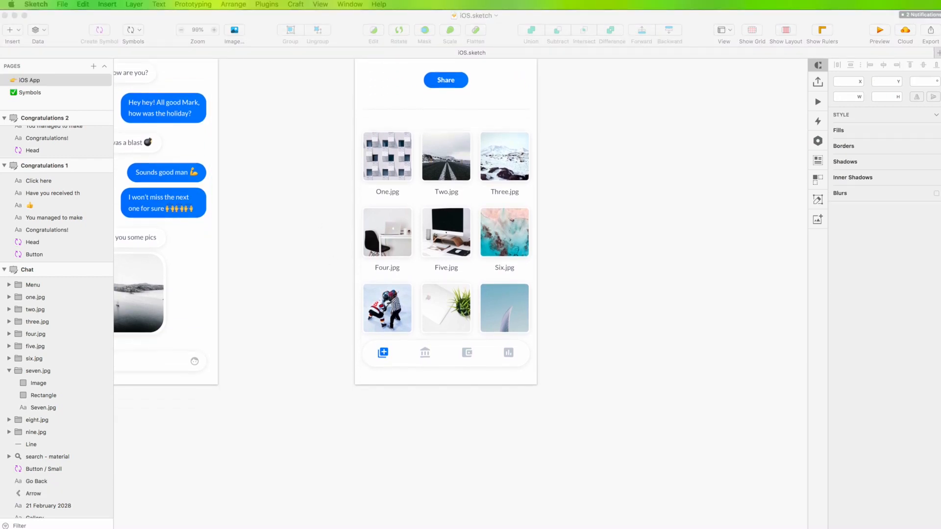
pyautogui.scroll(6, 282, 367)
pyautogui.click(283, 367)
pyautogui.scroll(-1, 292, 308)
pyautogui.scroll(2, 292, 309)
pyautogui.moveTo(349, 92); pyautogui.dragTo(424, 110)
pyautogui.press('super+alt+k')
pyautogui.write('Go Back')
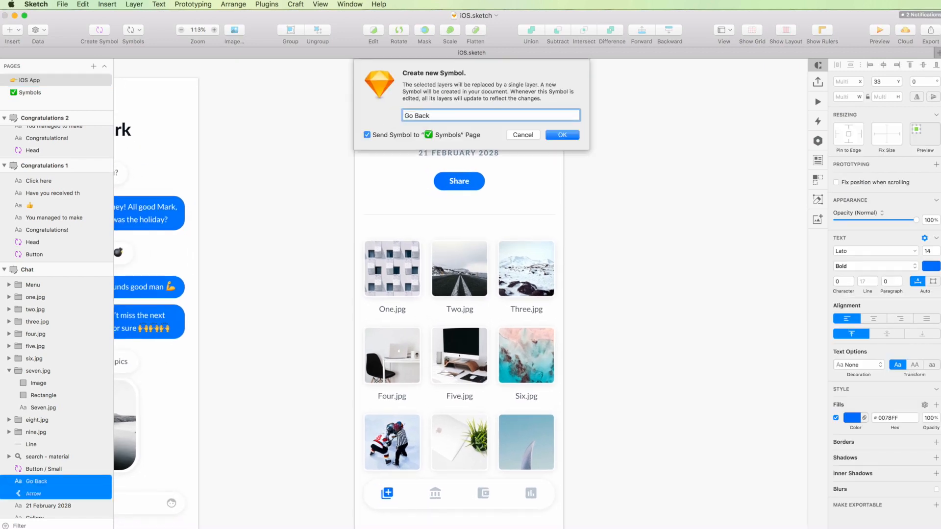
pyautogui.press('Return')
# Step: Rename the search icon's layer "Search" and sort the header elements to the front of the artboard's layer order
pyautogui.click(548, 106)
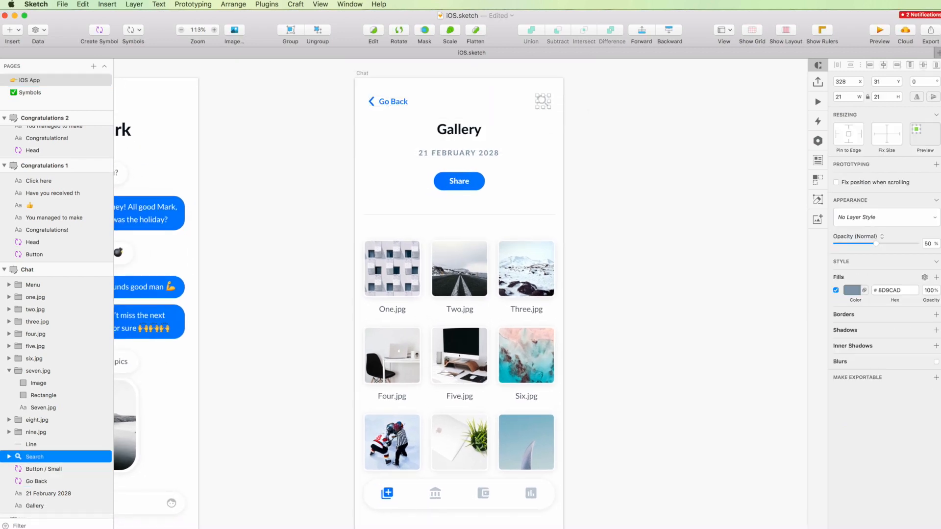
pyautogui.click(443, 132)
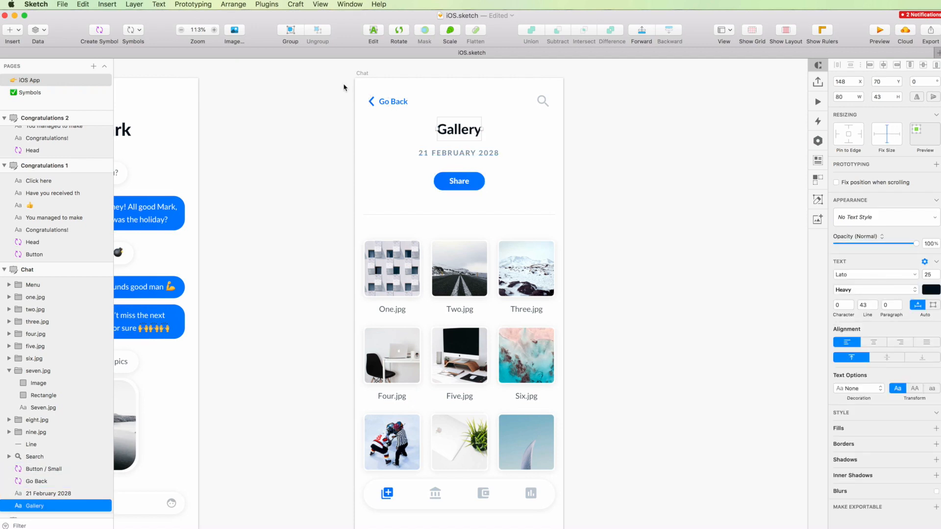
pyautogui.moveTo(346, 94); pyautogui.dragTo(566, 192)
pyautogui.click(267, 4)
pyautogui.moveTo(480, 230)
pyautogui.click(521, 247)
# Step: Place the Search layer directly below Go Back in the gallery artboard's layer order
pyautogui.click(35, 281)
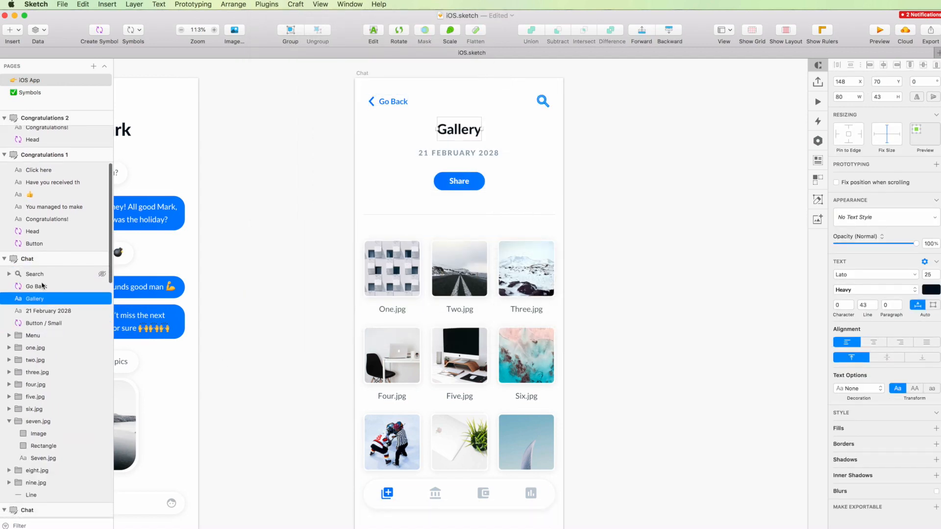
pyautogui.moveTo(34, 280); pyautogui.dragTo(37, 297)
pyautogui.scroll(-2, 36, 297)
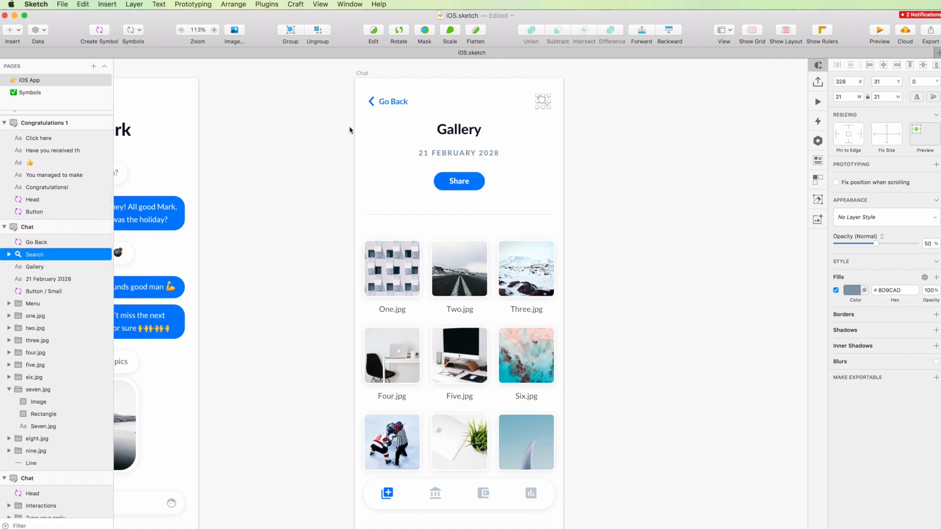
pyautogui.click(204, 101)
# Step: Reorder the layers so Line sits directly below Button / Small and the Menu group sits beneath nine.jpg
pyautogui.scroll(-2, 286, 275)
pyautogui.scroll(1, 286, 275)
pyautogui.scroll(1, 323, 306)
pyautogui.hscroll(2, 323, 306)
pyautogui.click(403, 221)
pyautogui.moveTo(37, 466); pyautogui.dragTo(35, 433)
pyautogui.click(360, 294)
pyautogui.hscroll(-1, 359, 294)
pyautogui.click(423, 500)
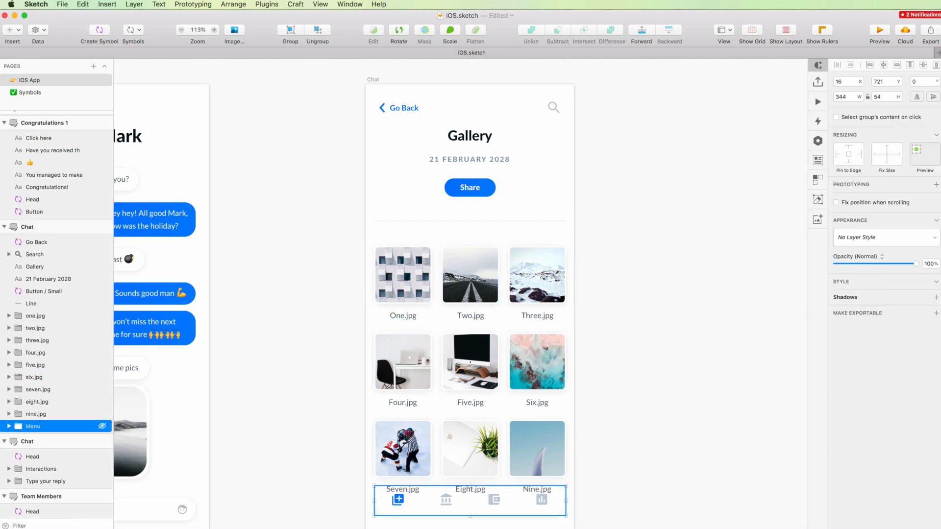
# Step: Capitalise the first six photo group names as One.jpg, Two.jpg, Three.jpg, Four.jpg, Five.jpg and Six.jpg
pyautogui.scroll(-3, 36, 267)
pyautogui.click(36, 267)
pyautogui.click(36, 276)
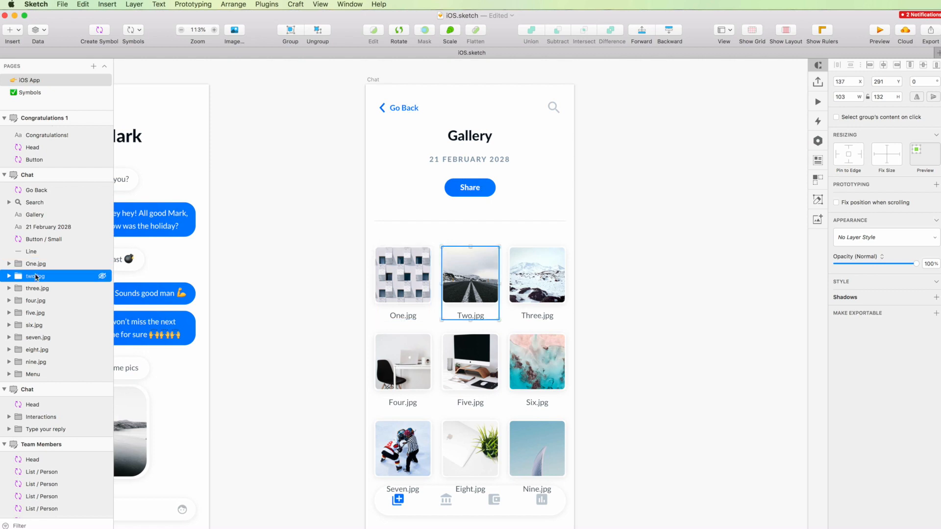
pyautogui.click(47, 289)
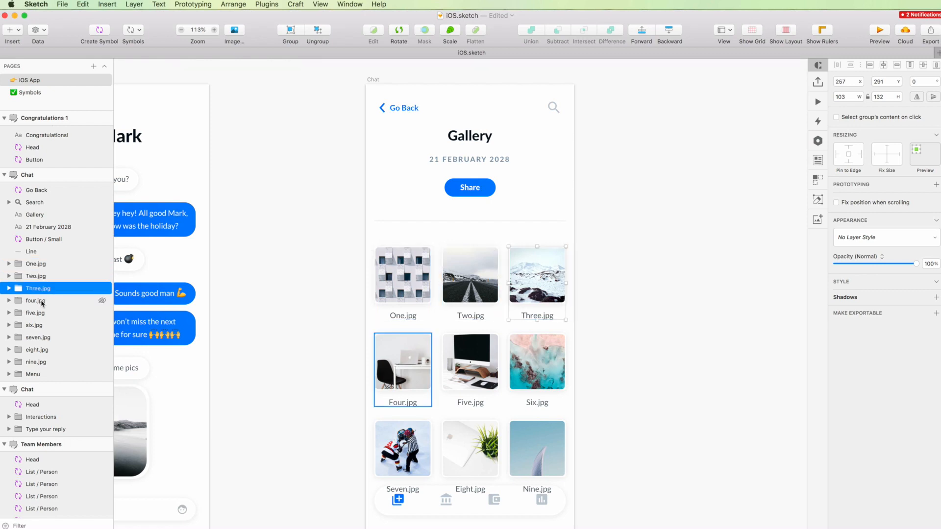
pyautogui.doubleClick(42, 301)
pyautogui.doubleClick(43, 314)
pyautogui.write('Five.jpg')
pyautogui.doubleClick(39, 325)
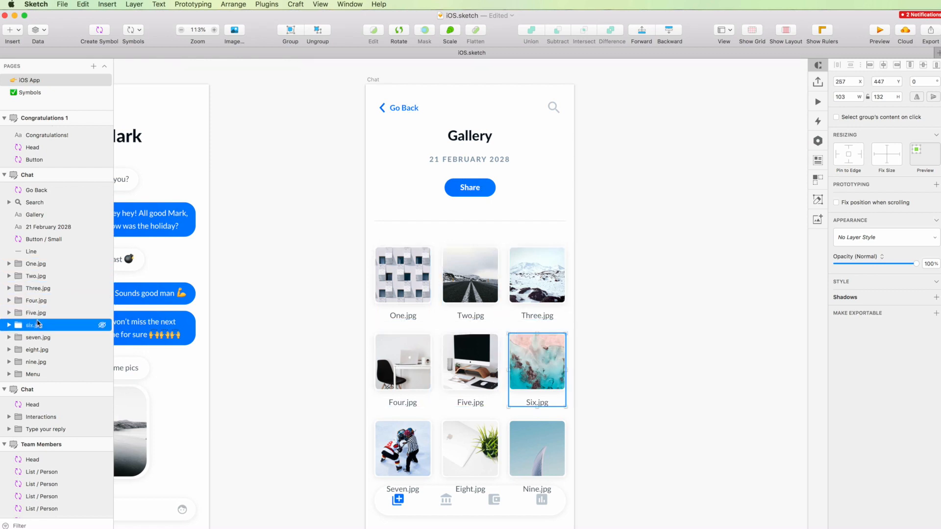
# Step: Rename the three bottom-row photo groups Seven.jpg, Eight.jpg and Nine.jpg
pyautogui.doubleClick(49, 338)
pyautogui.write('Seven.jpg')
pyautogui.doubleClick(40, 350)
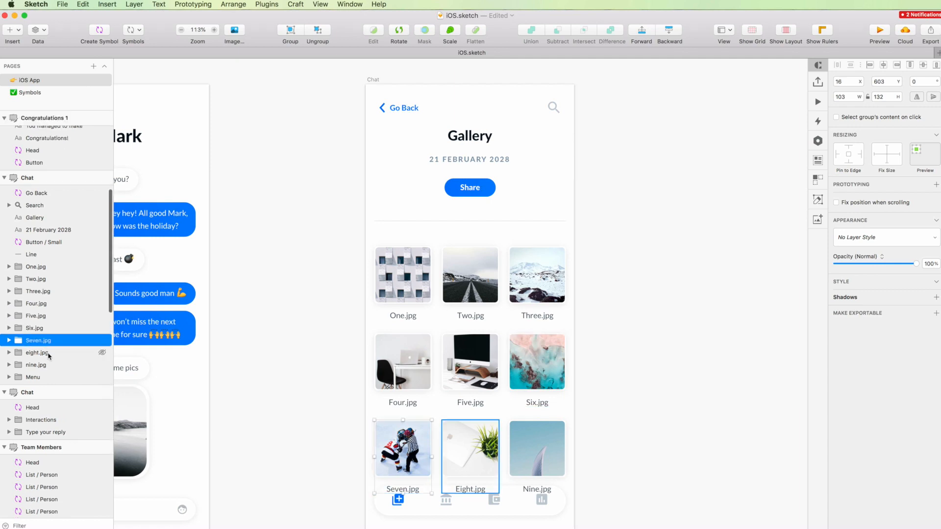
pyautogui.write('Eight.jpg')
pyautogui.press('Return')
pyautogui.doubleClick(52, 365)
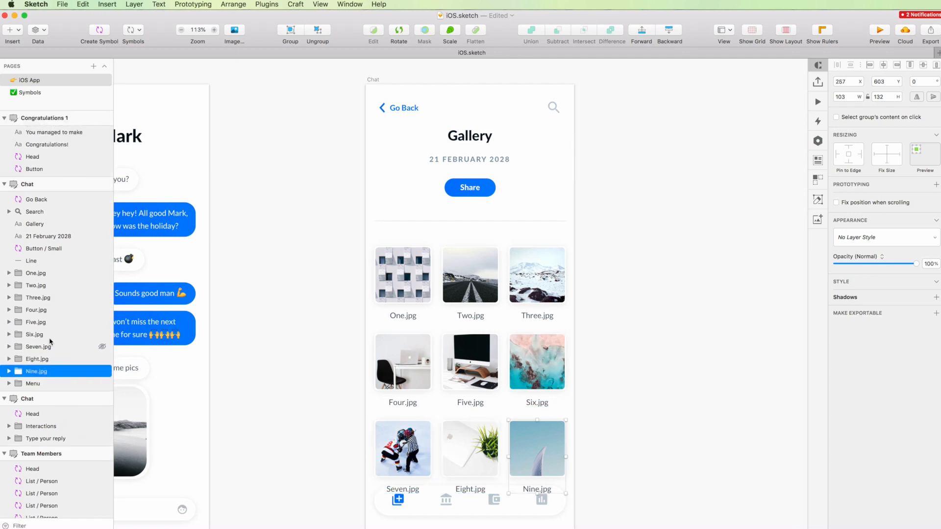
# Step: Move the Menu group above Seven.jpg in the layer order so it overlaps the bottom photo row, and save the document
pyautogui.click(280, 275)
pyautogui.scroll(2, 279, 276)
pyautogui.hscroll(2, 294, 277)
pyautogui.scroll(-1, 294, 277)
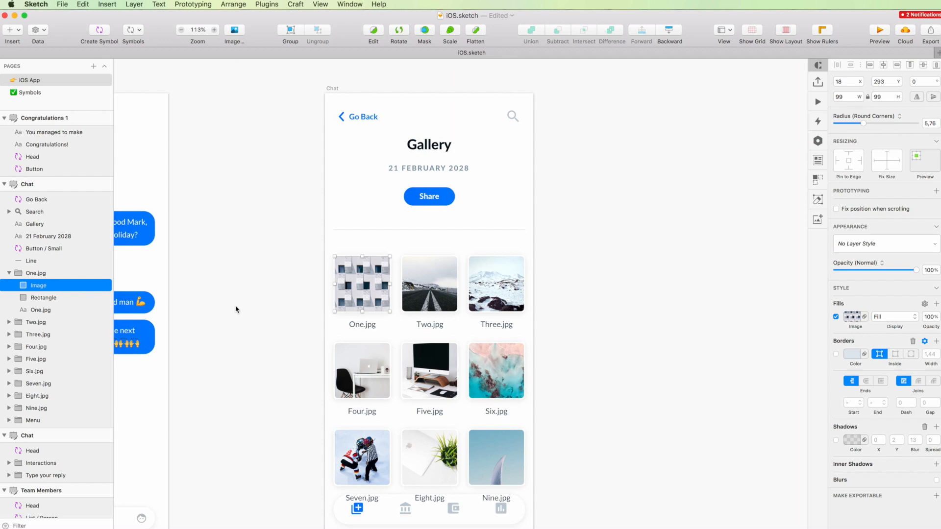
pyautogui.click(237, 308)
pyautogui.scroll(-2, 269, 270)
pyautogui.click(401, 482)
pyautogui.moveTo(58, 384); pyautogui.dragTo(58, 351)
pyautogui.click(663, 247)
pyautogui.press('super+s')
pyautogui.hscroll(-1, 657, 242)
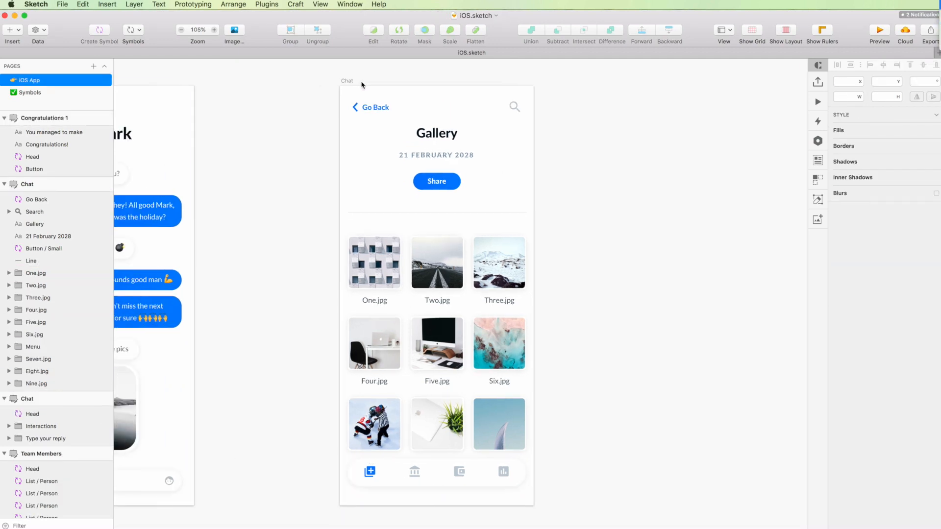